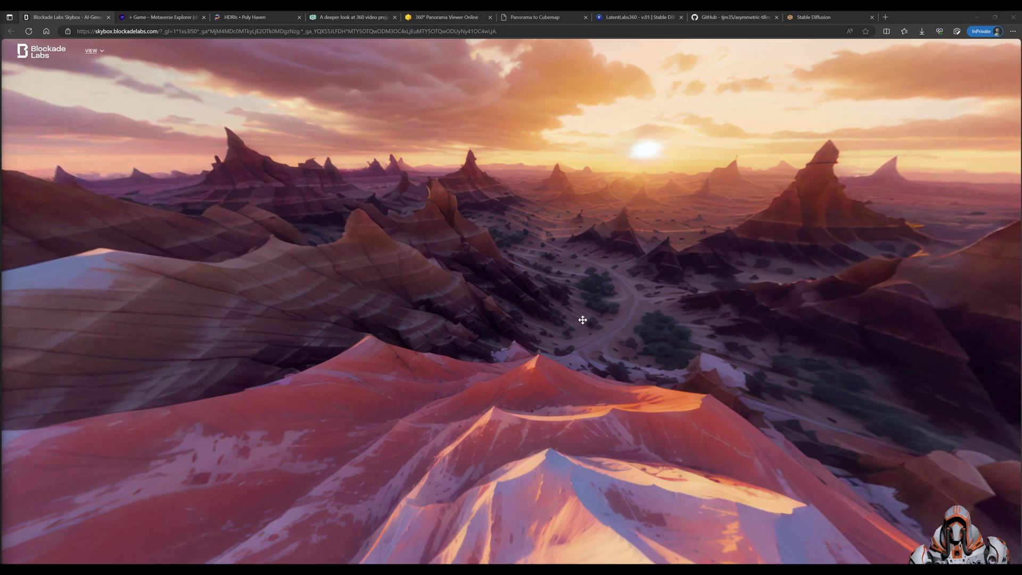
Pan around the sunset desert canyon panorama past the sun, then open the VIEW options.
drag(628, 337, 553, 349)
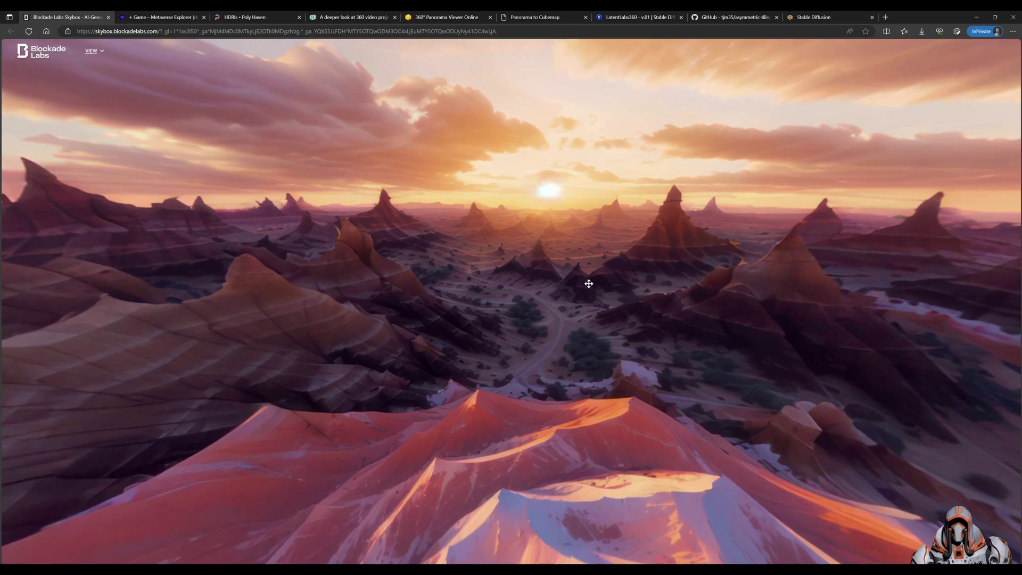
drag(589, 283, 433, 290)
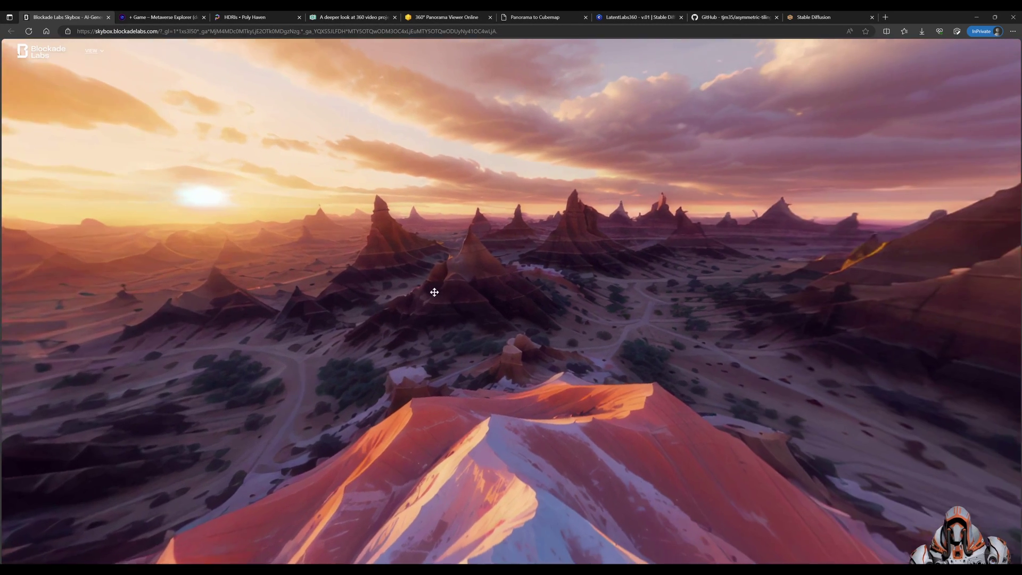
drag(532, 290, 434, 293)
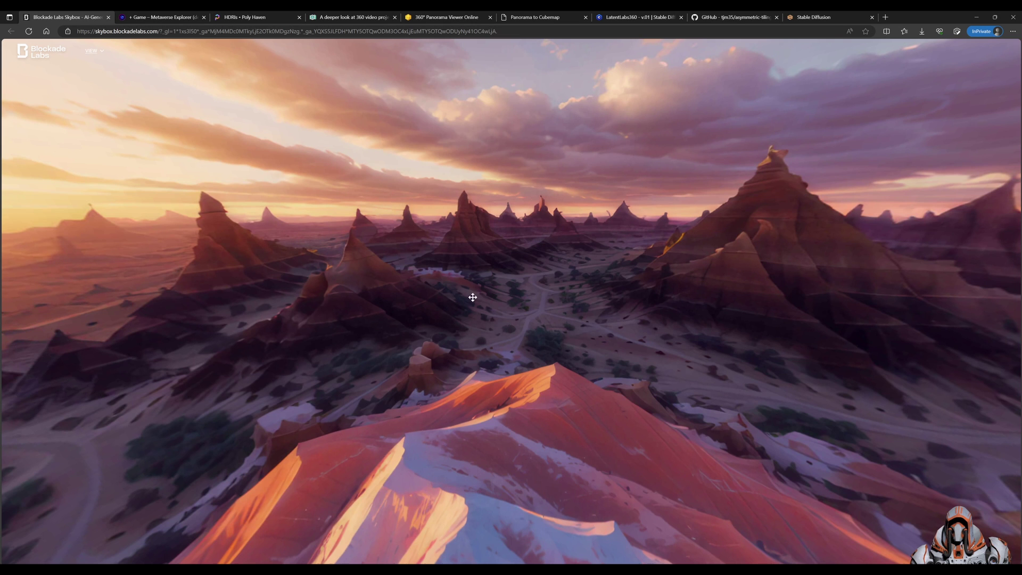
scroll(479, 298, up, 3)
scroll(479, 298, down, 3)
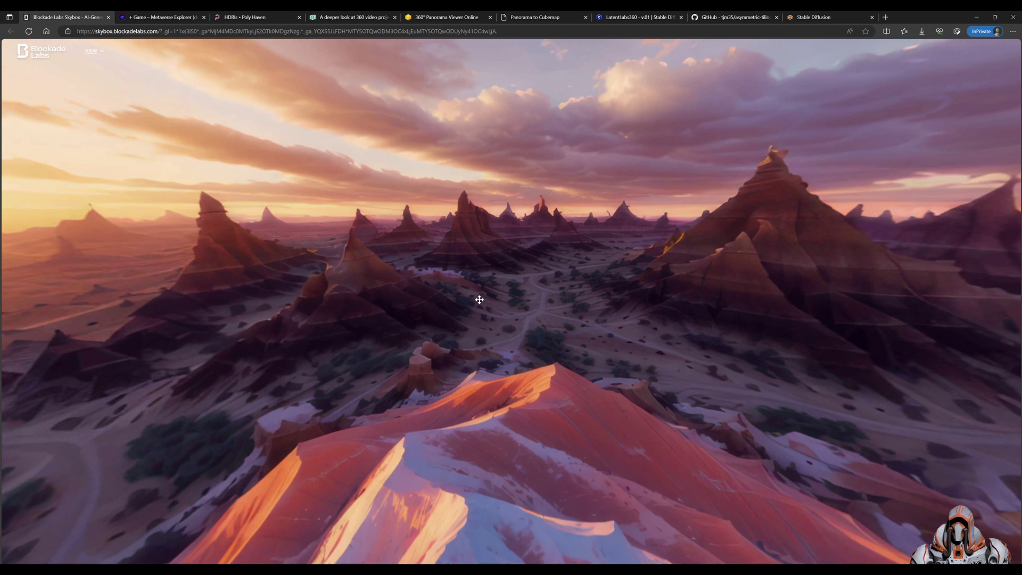
drag(303, 299, 367, 300)
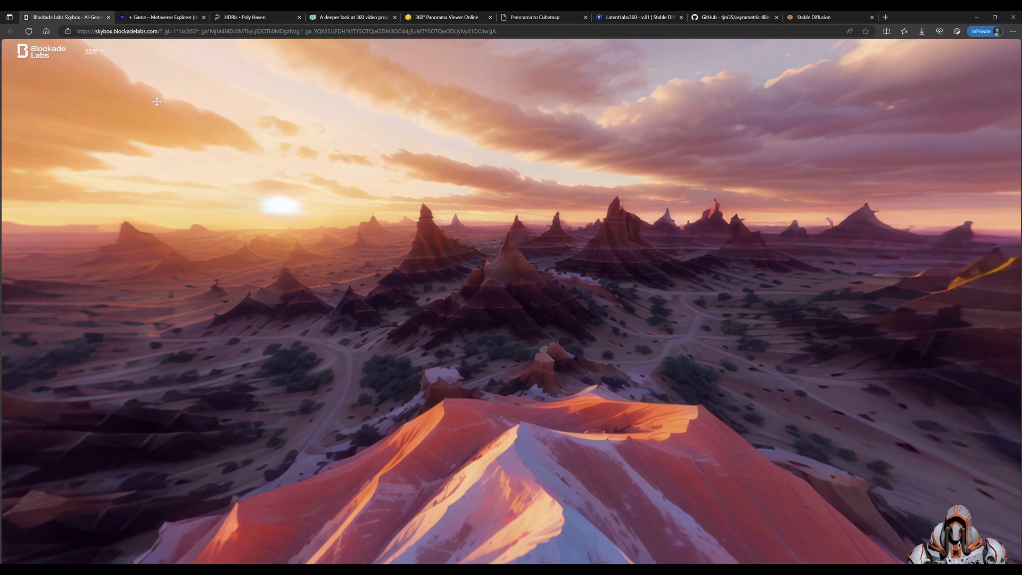
click(100, 51)
Enable Show UI to restore the header and prompt bar, then dismiss the Create New guidance.
click(155, 69)
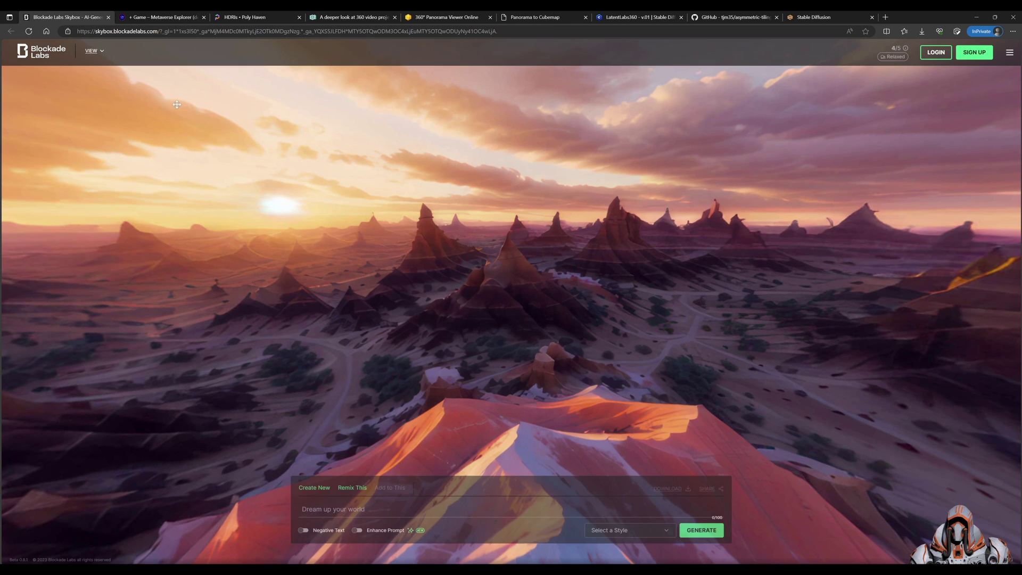
click(391, 521)
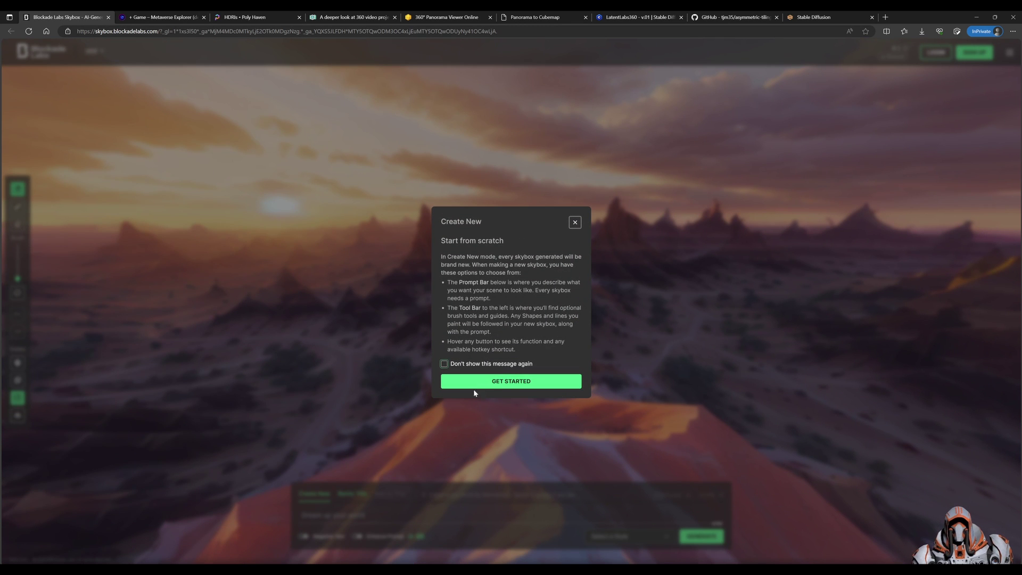
click(499, 381)
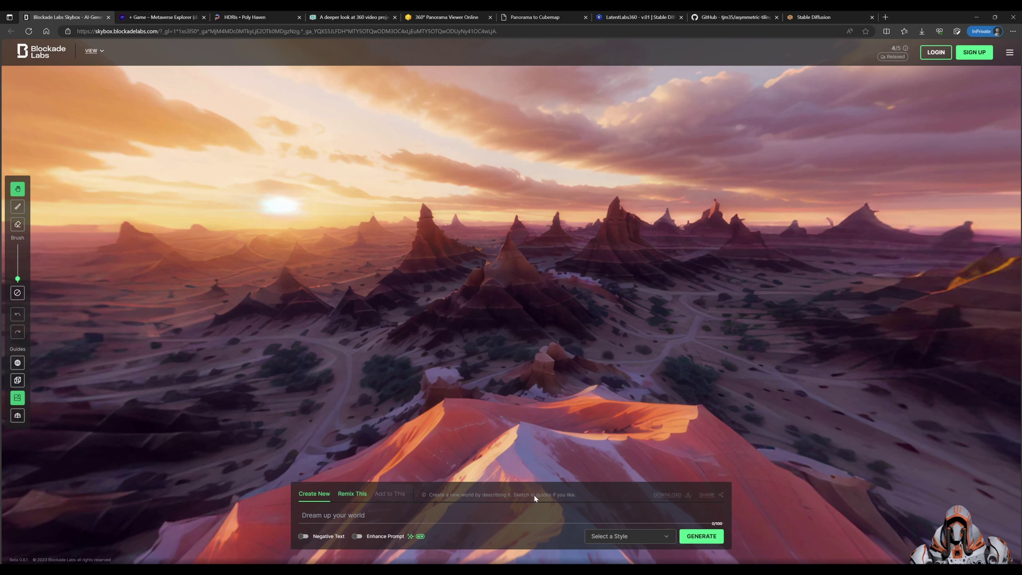
Rotate the canyon skybox across the mountains, then go to the Metaverse Explorer demo tab.
drag(572, 267, 497, 270)
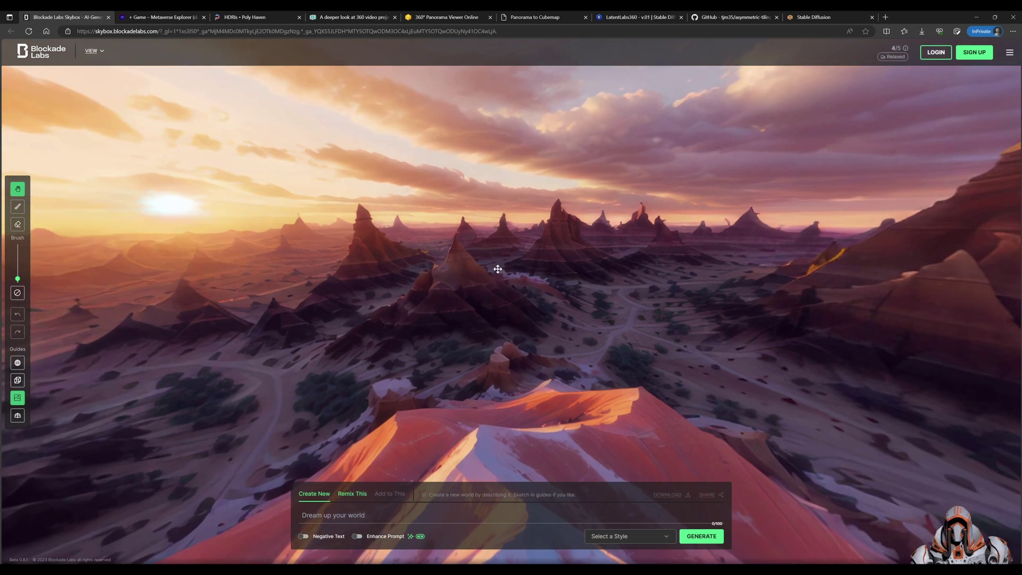
drag(712, 292, 564, 309)
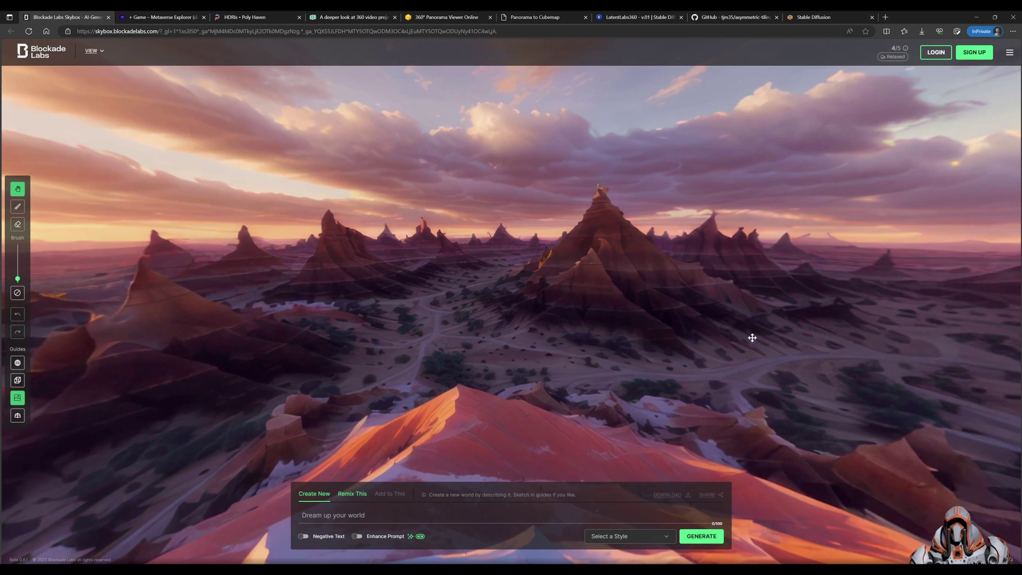
drag(751, 338, 609, 337)
drag(728, 333, 598, 333)
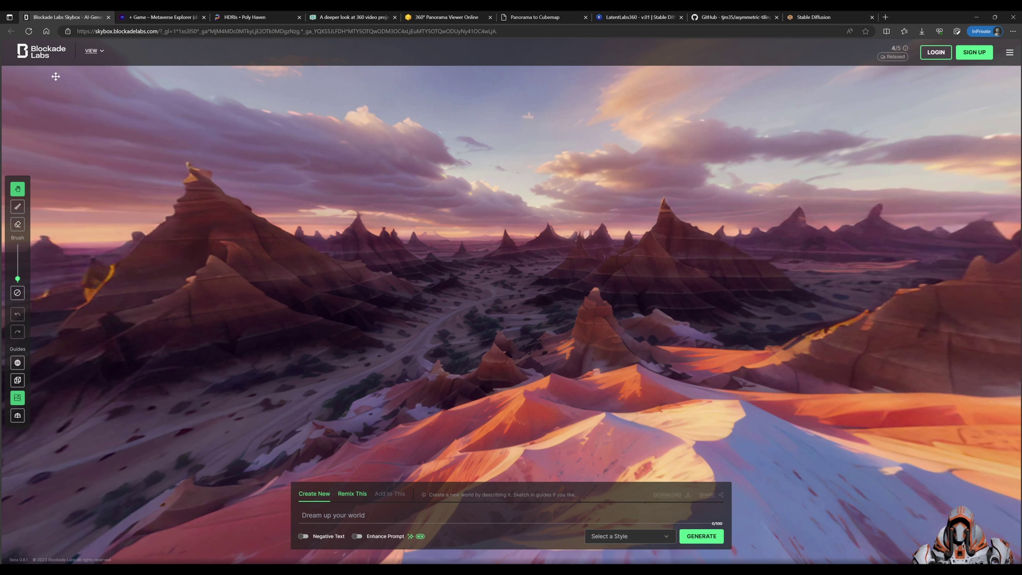
click(150, 18)
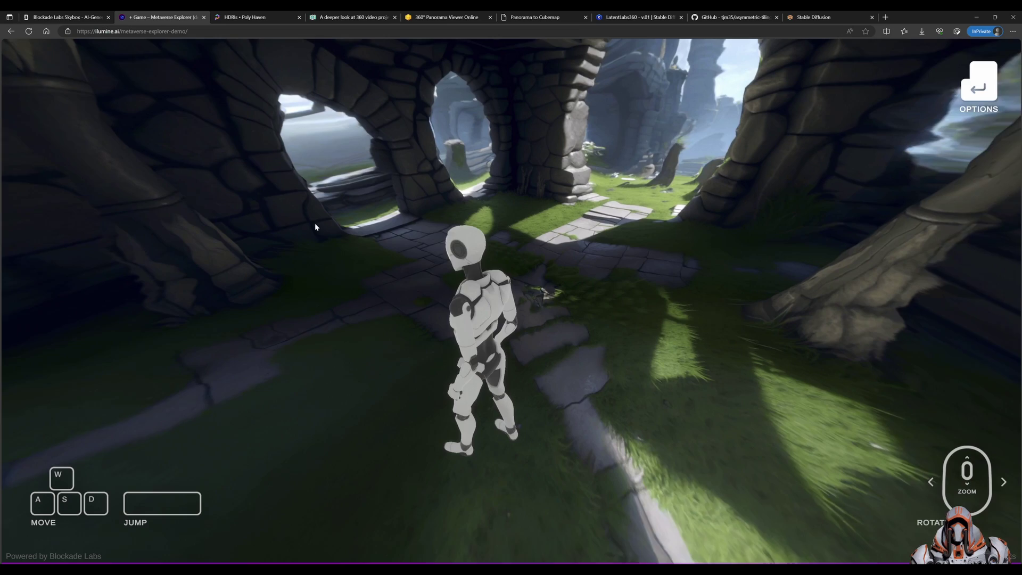
Walk the robot toward the stone arches, orbit the camera left, and continue through the canyon passage.
click(317, 226)
key(w)
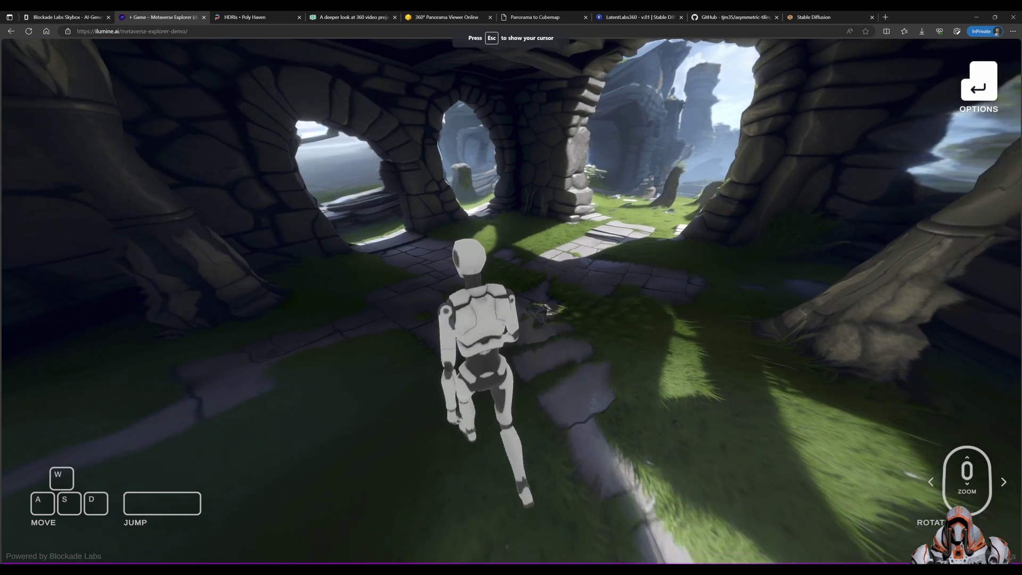
key(w)
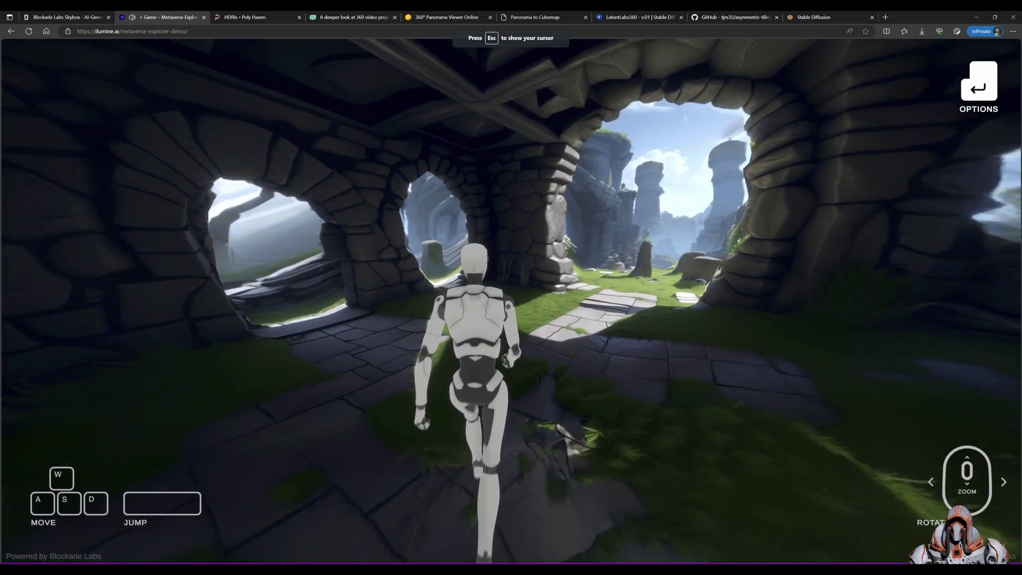
key(w)
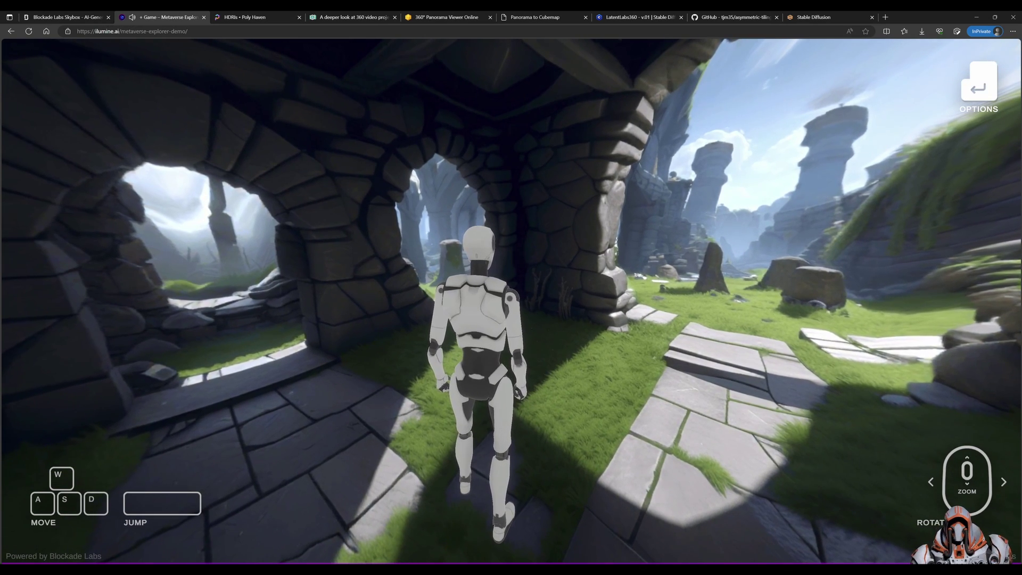
key(Left)
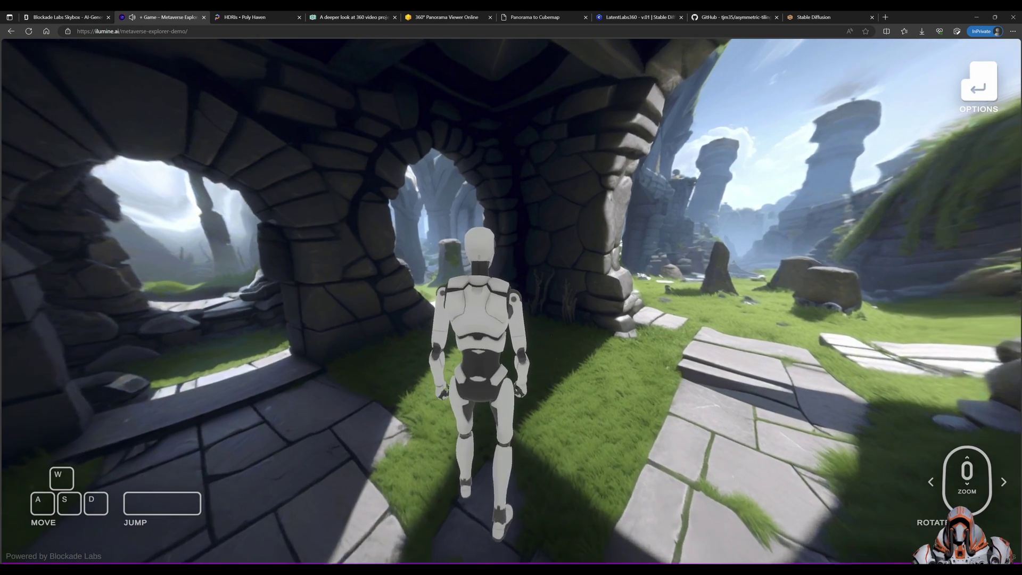
key(Left)
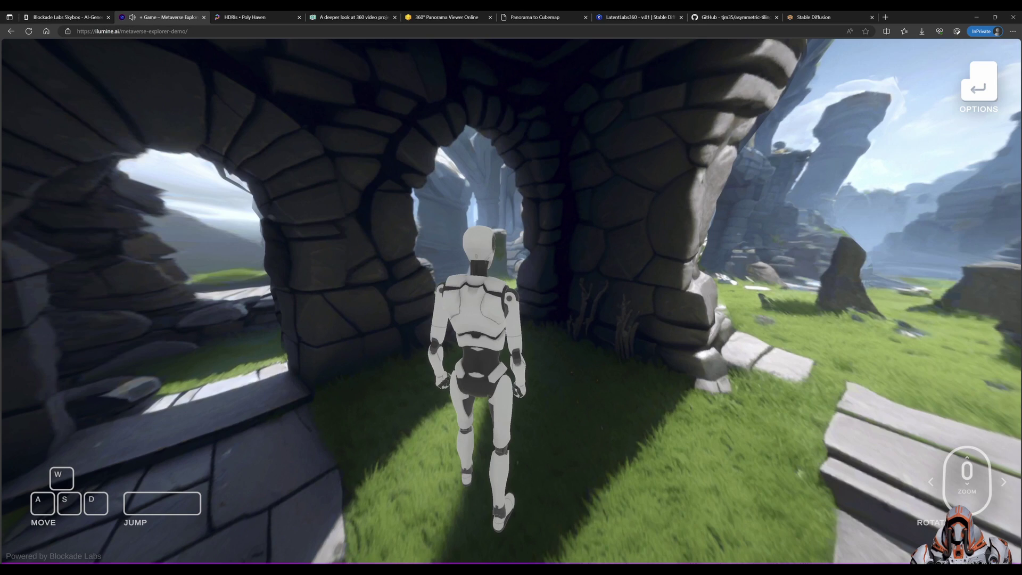
key(w)
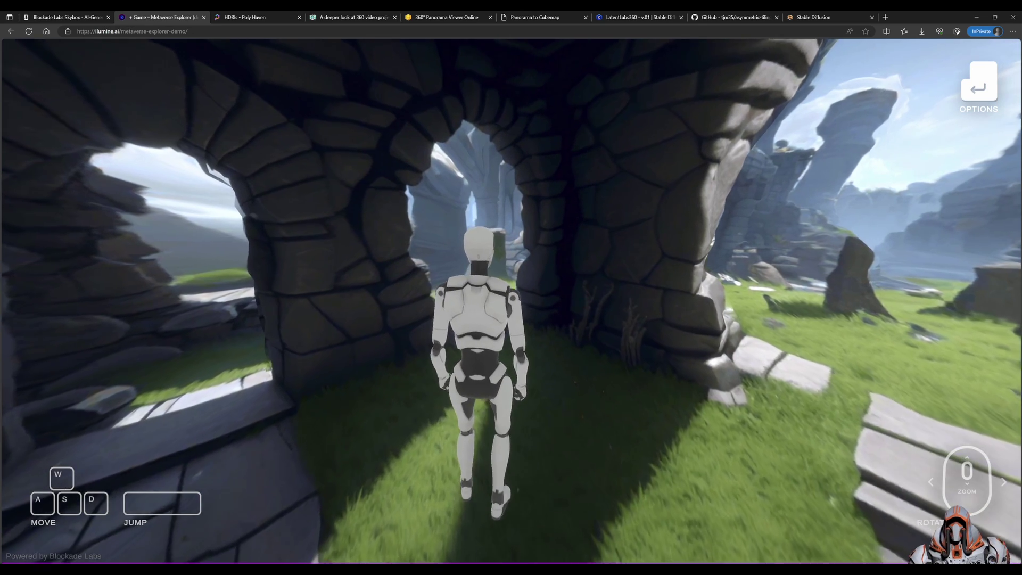
key(w)
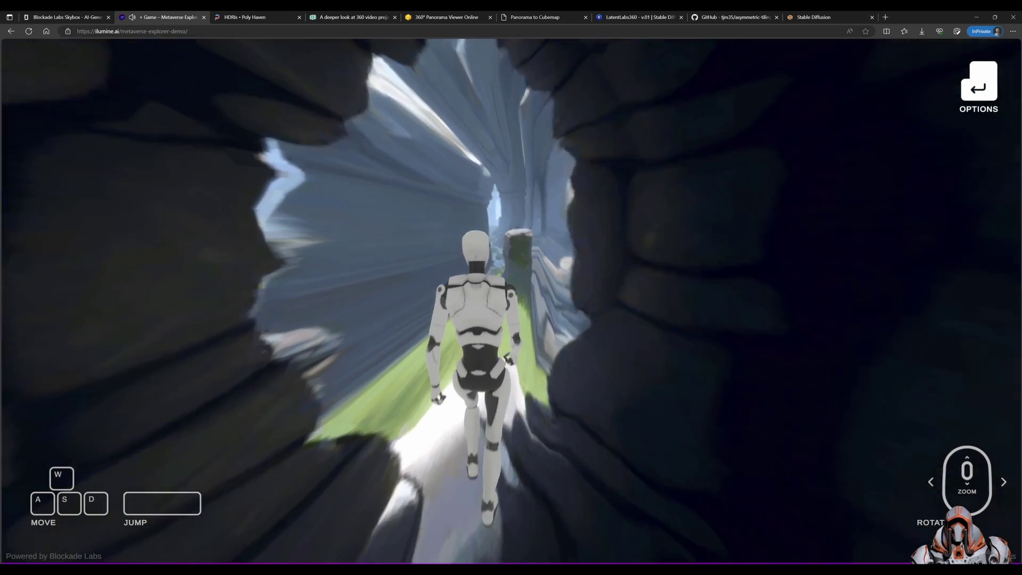
key(w)
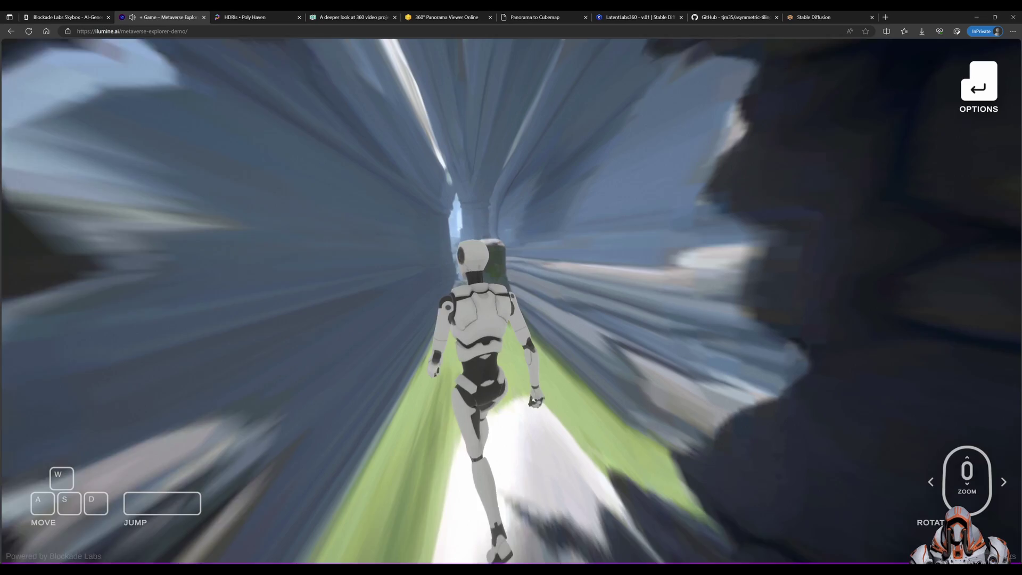
key(w)
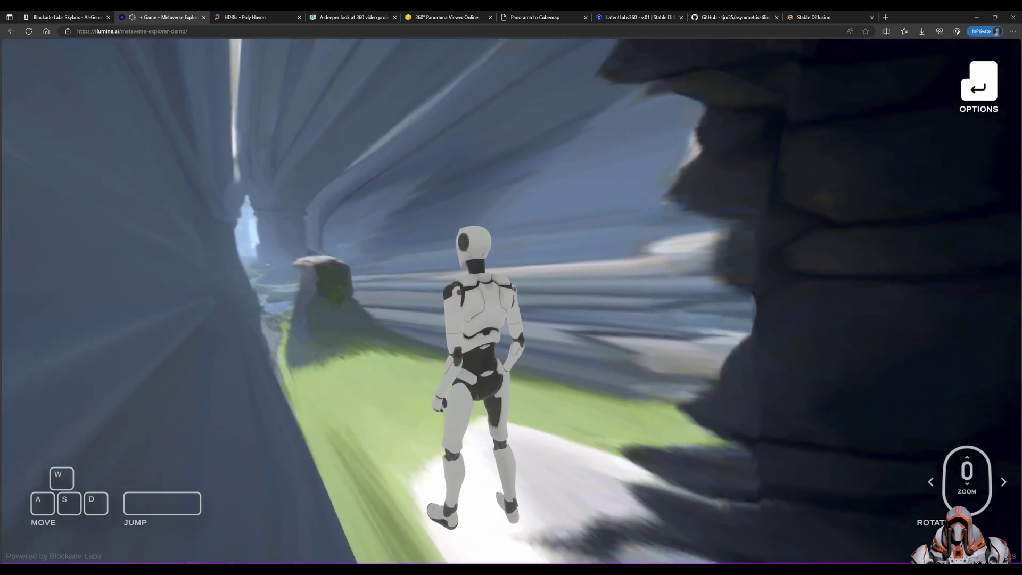
Steer past the rock pillar into the cave, around the stone pillar, and through the arch to the valley.
key(d)
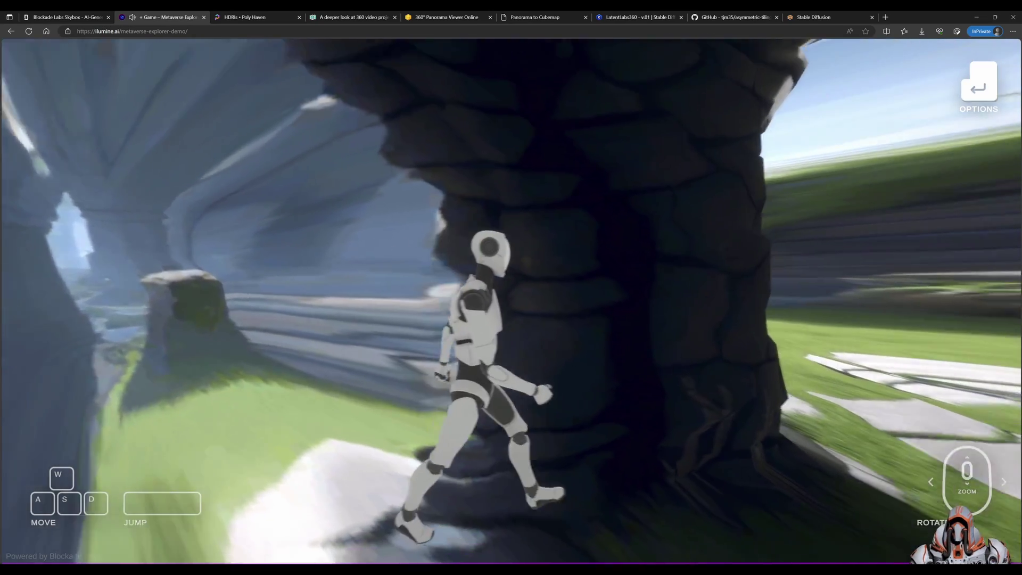
key(w)
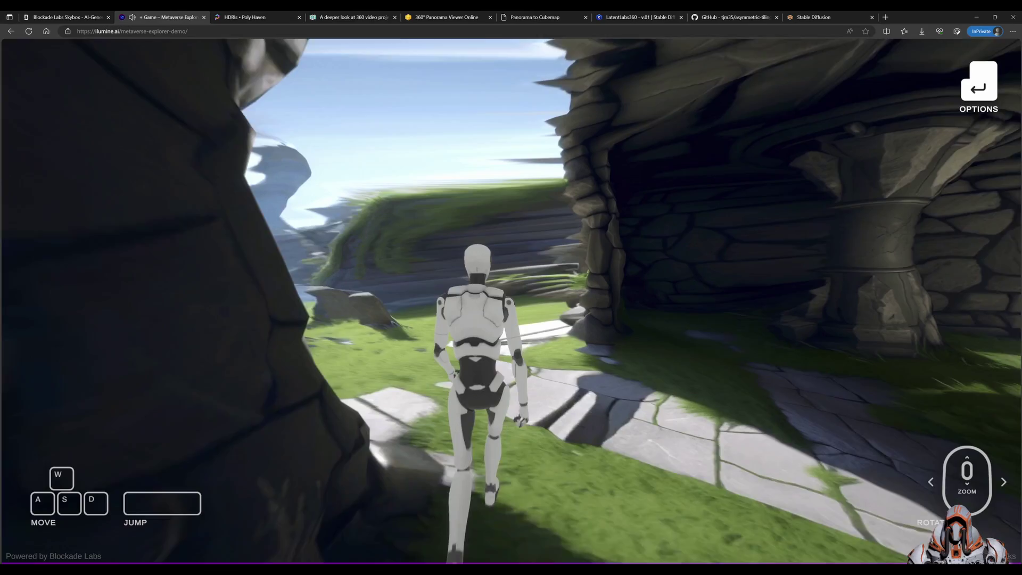
key(w)
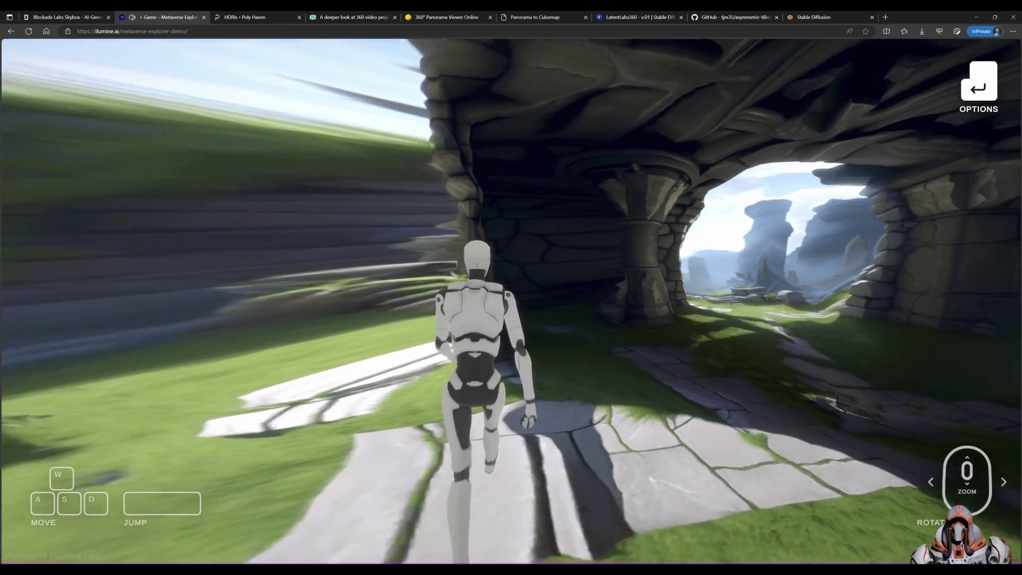
key(w)
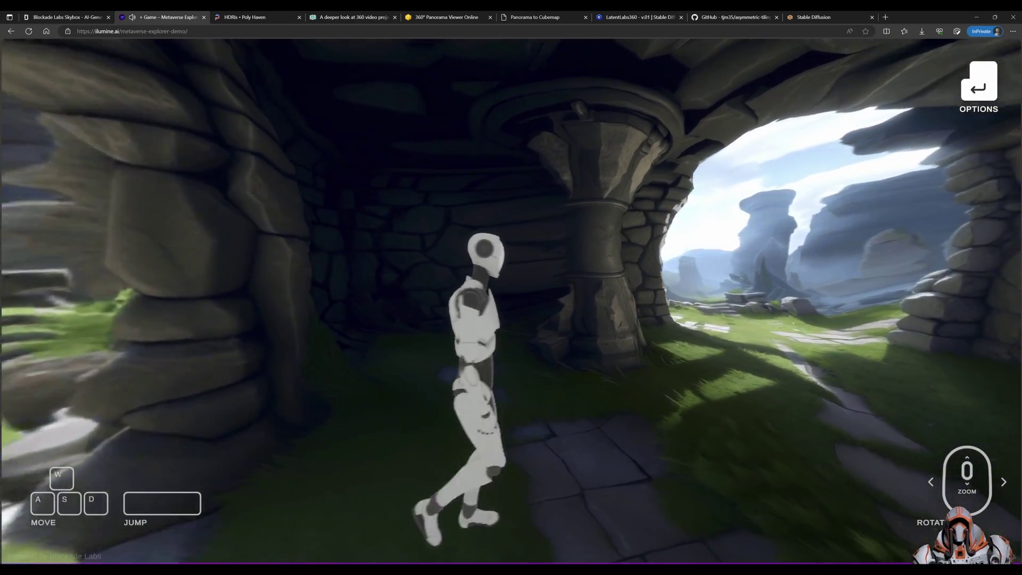
key(w)
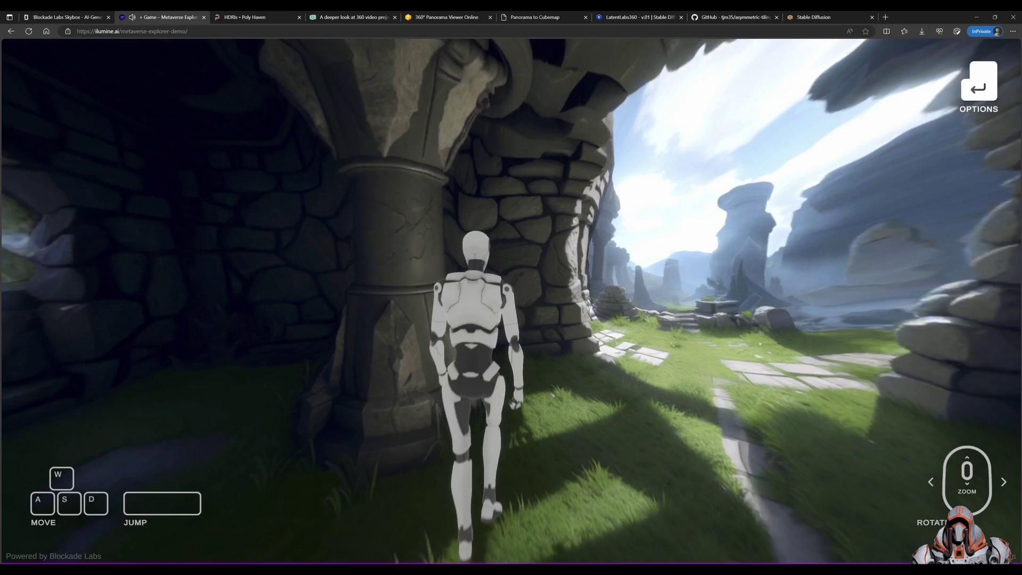
key(w)
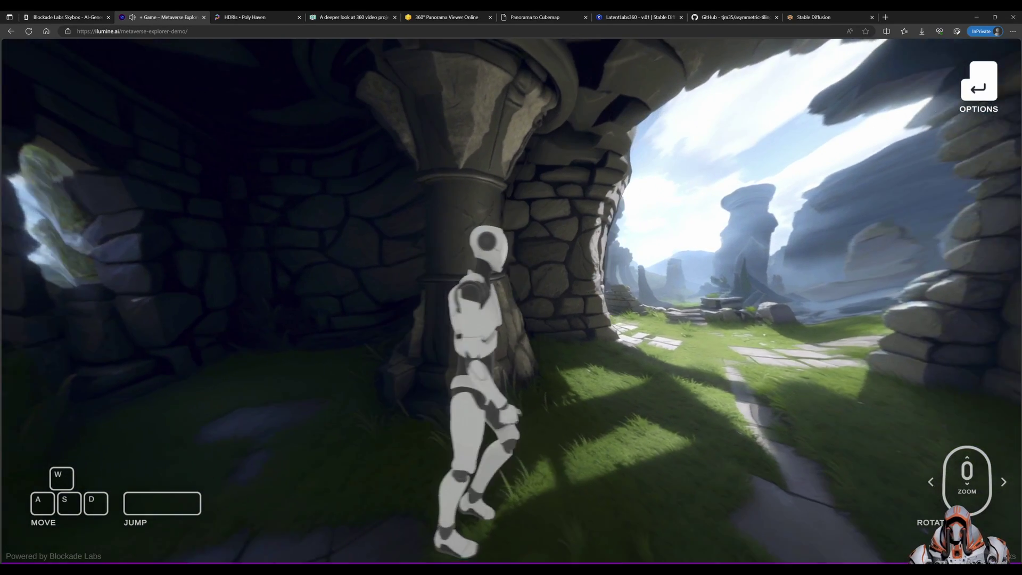
key(w)
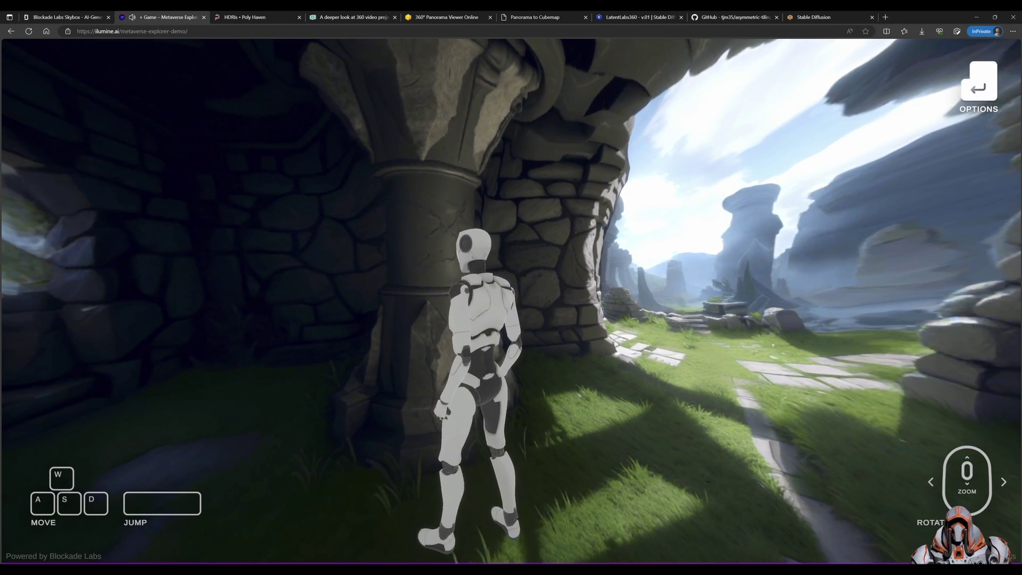
key(w)
key(a)
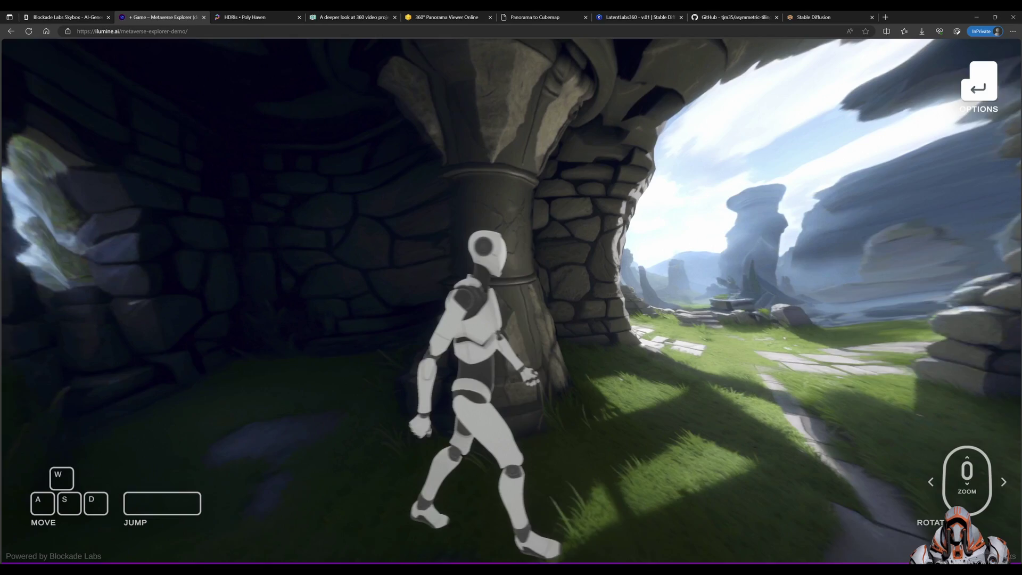
key(w)
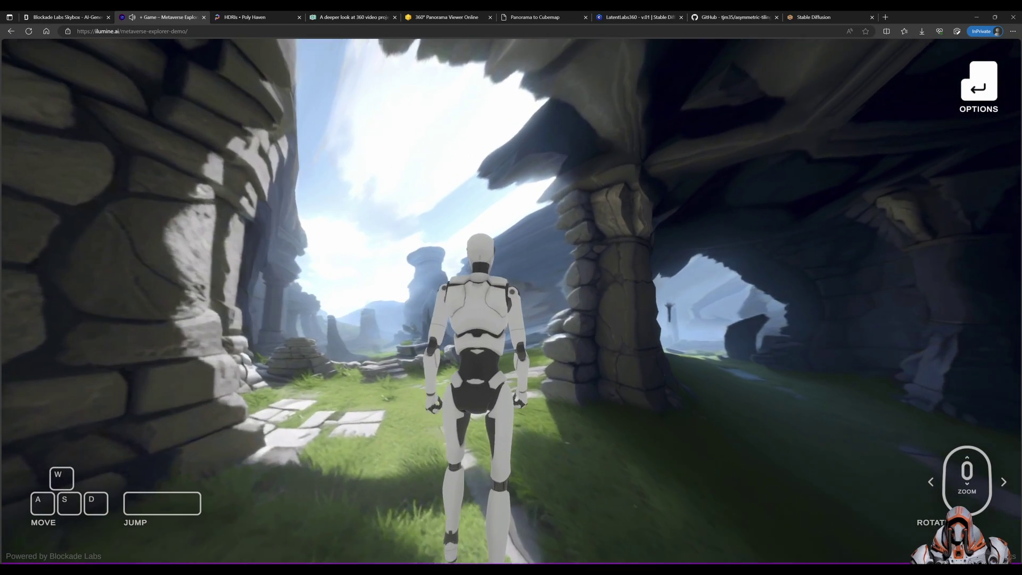
drag(295, 210, 286, 215)
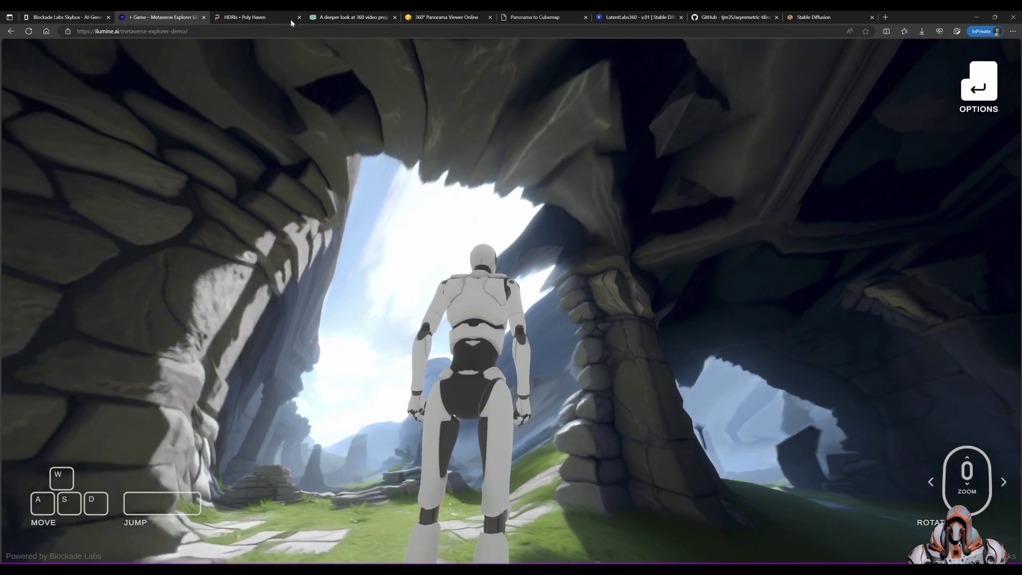
From the Poly Haven HDRIs list, open Christmas Photo Studio 07 in a new tab and view it.
click(245, 17)
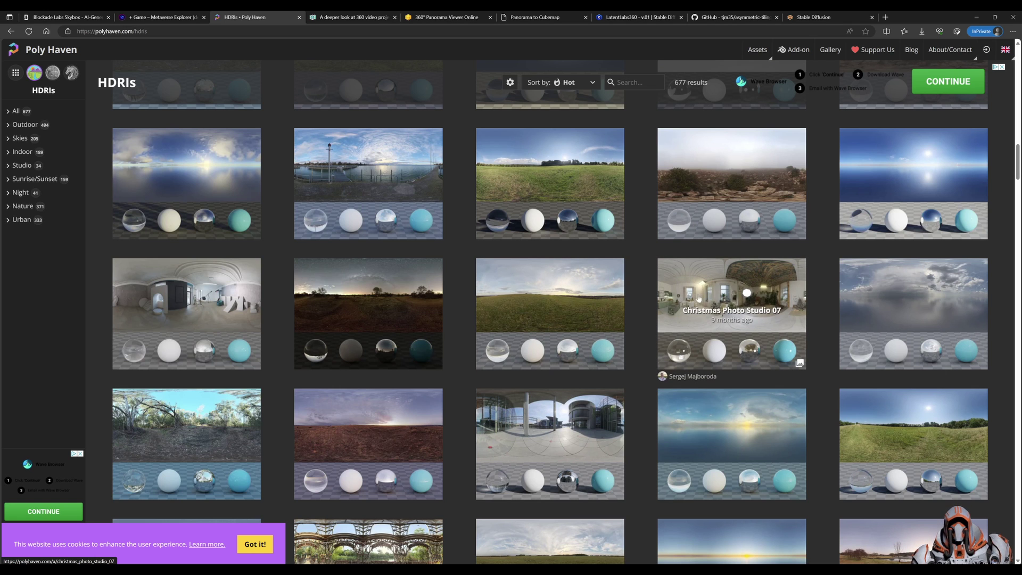
right_click(721, 302)
click(743, 300)
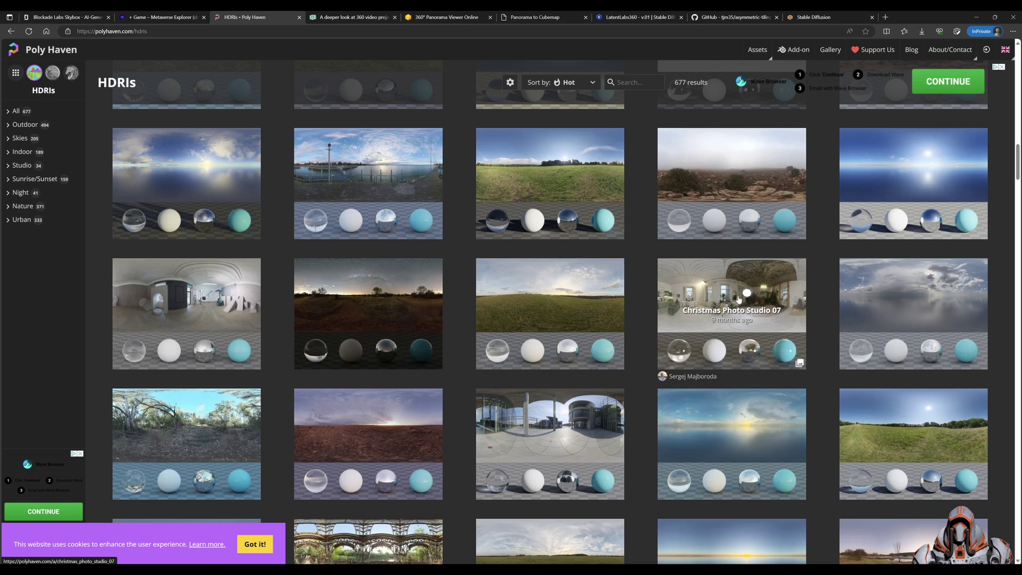
click(330, 18)
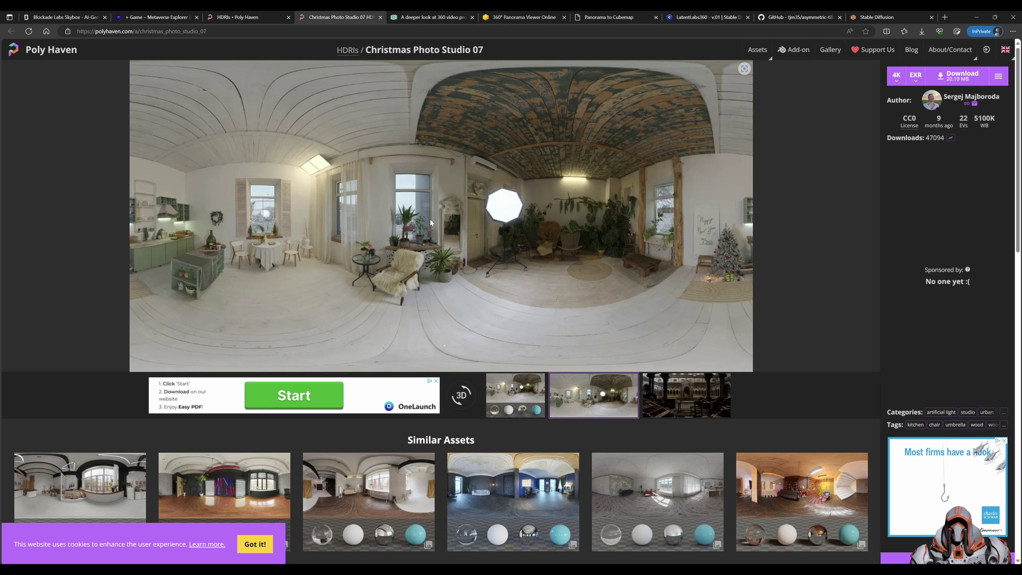
Drop the Christmas studio panorama into the 360° Panorama Viewer and look around the room.
click(521, 21)
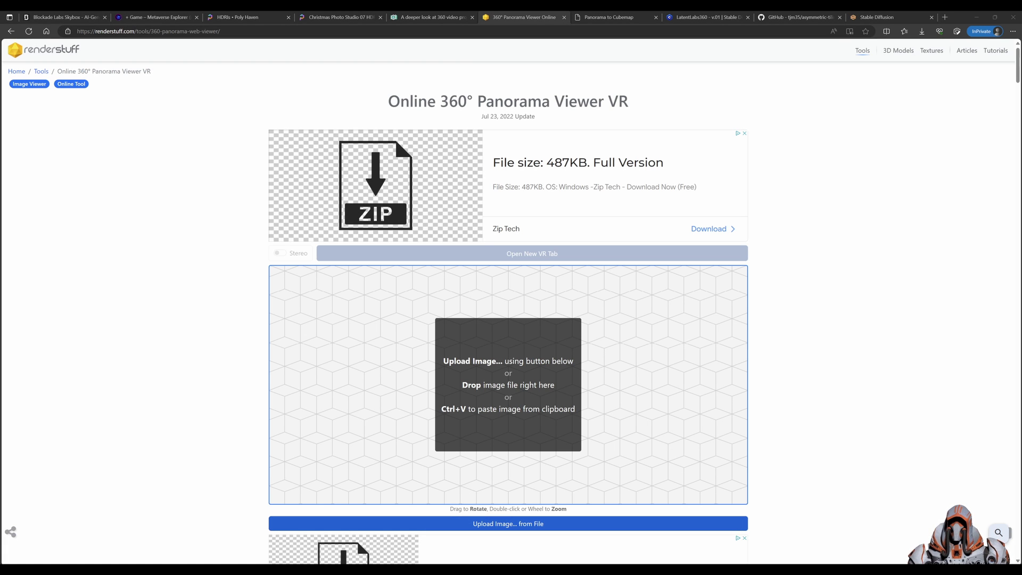
drag(0, 346, 354, 361)
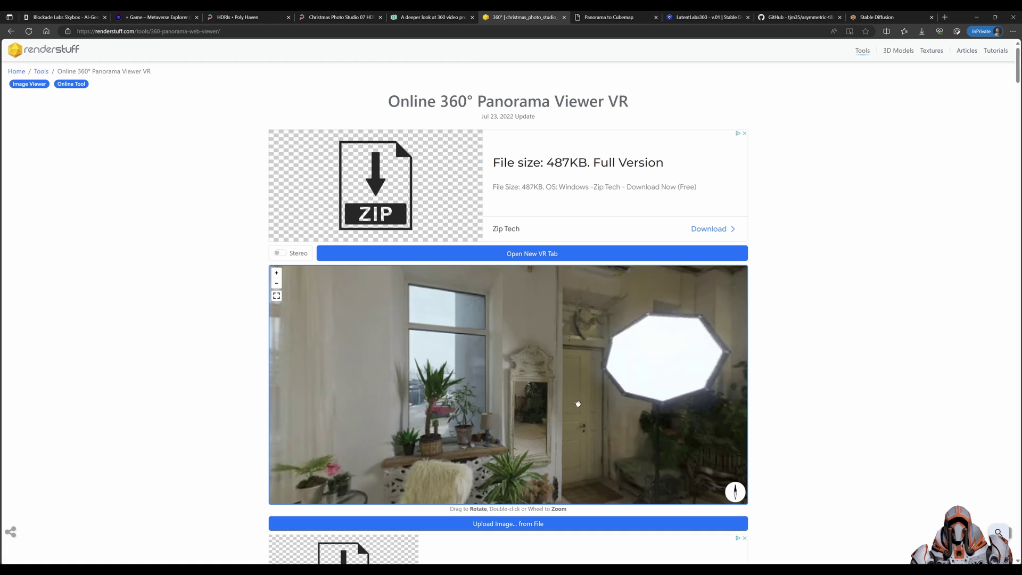
drag(578, 404, 462, 333)
Return to the Christmas Photo Studio 07 page, then move to the Trekview projection-types article.
click(341, 17)
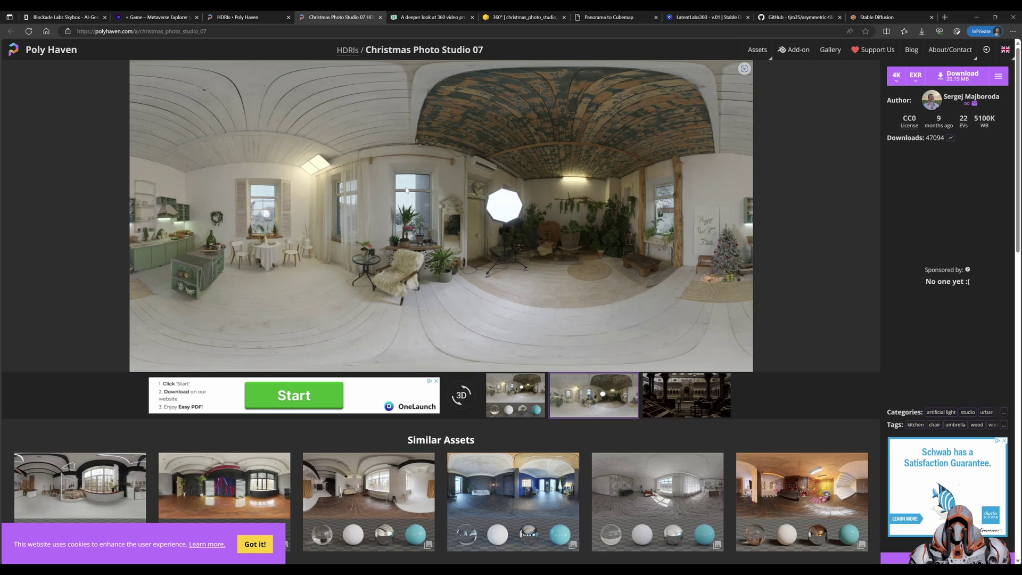
click(441, 18)
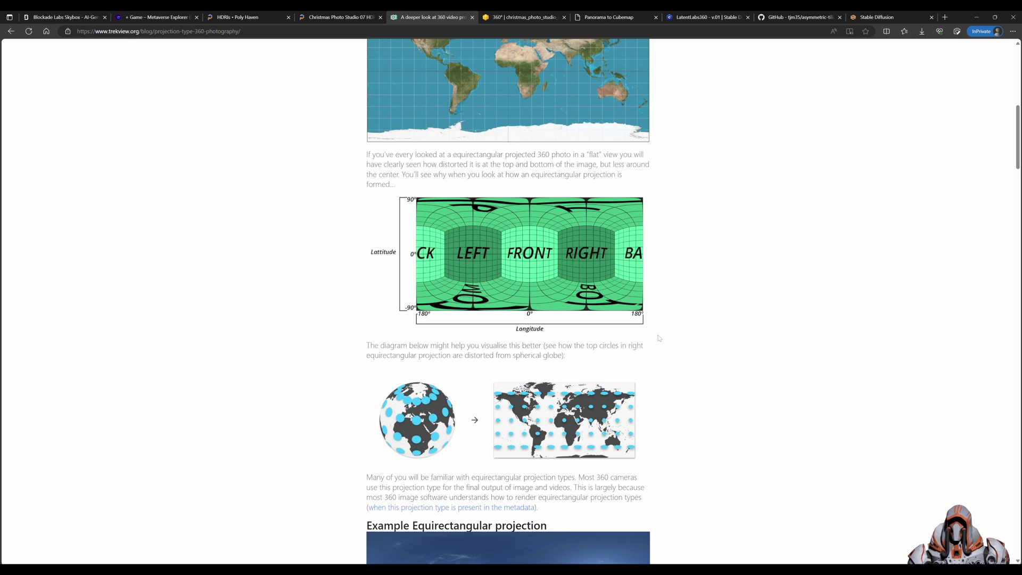
Scroll the Trekview article down to the Cubemap projections section with the six-face diagram.
scroll(659, 338, down, 8)
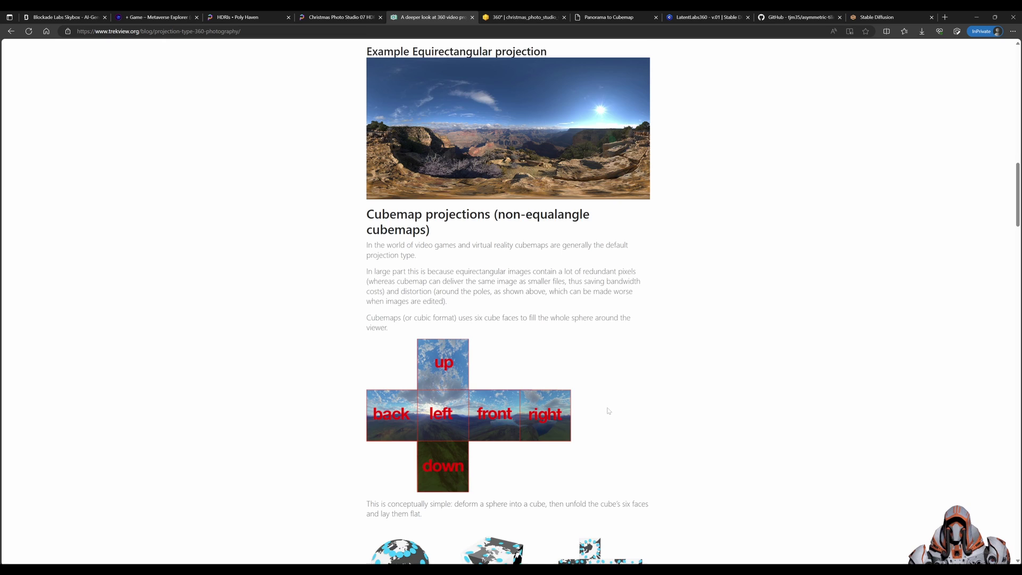
scroll(586, 413, down, 1)
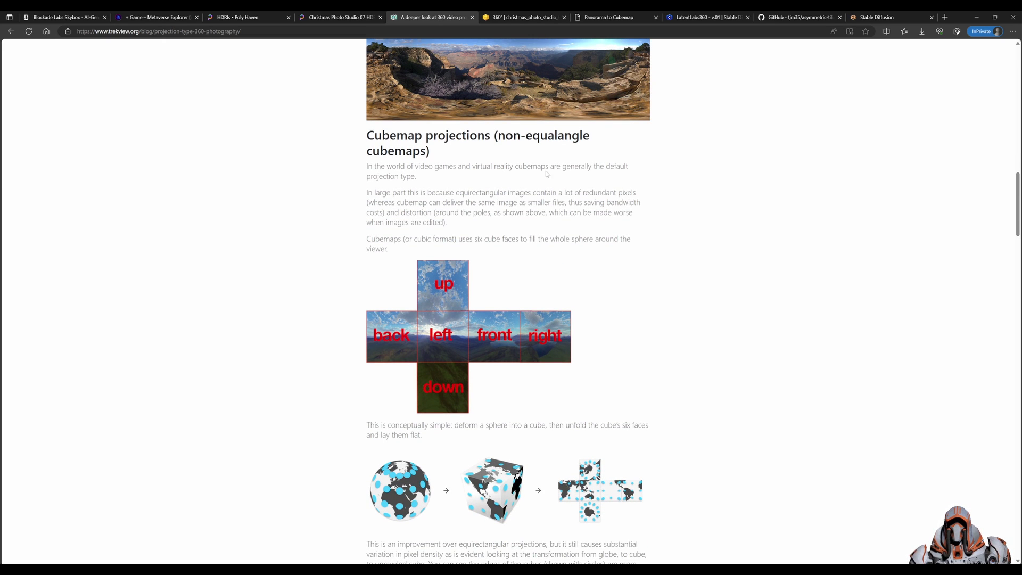
Upload christmas_photo_studio_07.png to Panorama to Cubemap to generate its six cube faces.
click(604, 18)
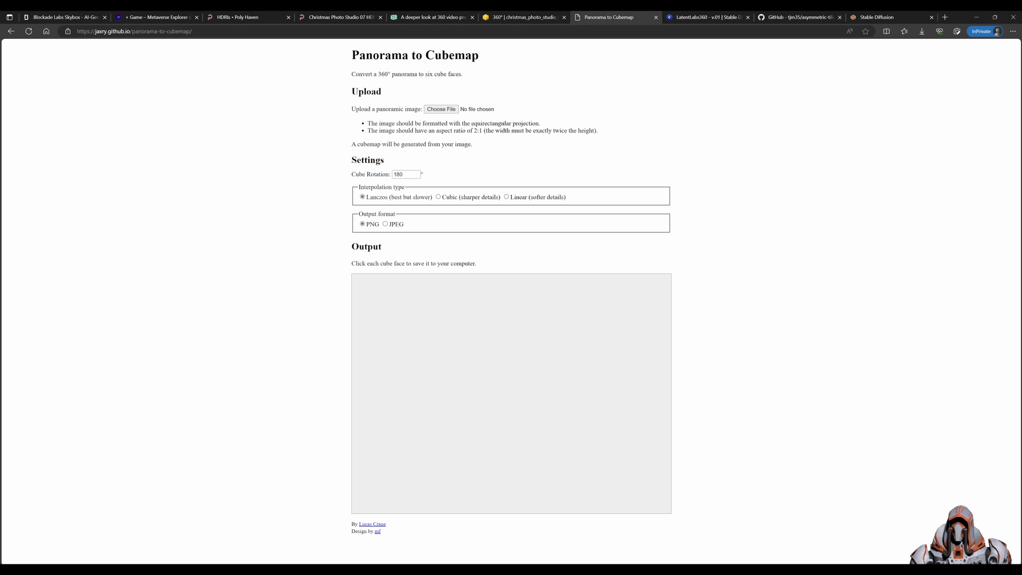
click(437, 111)
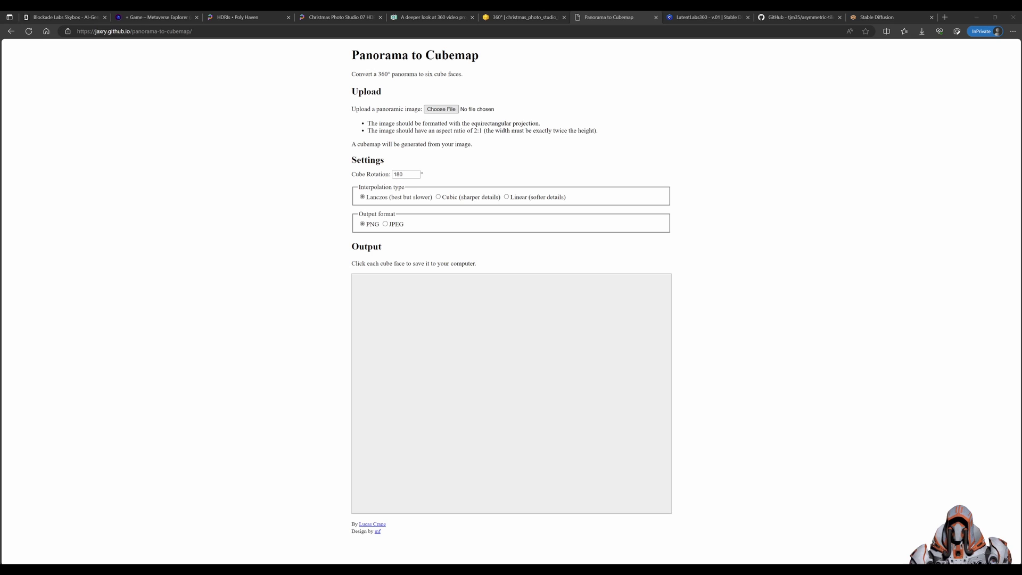
key(Return)
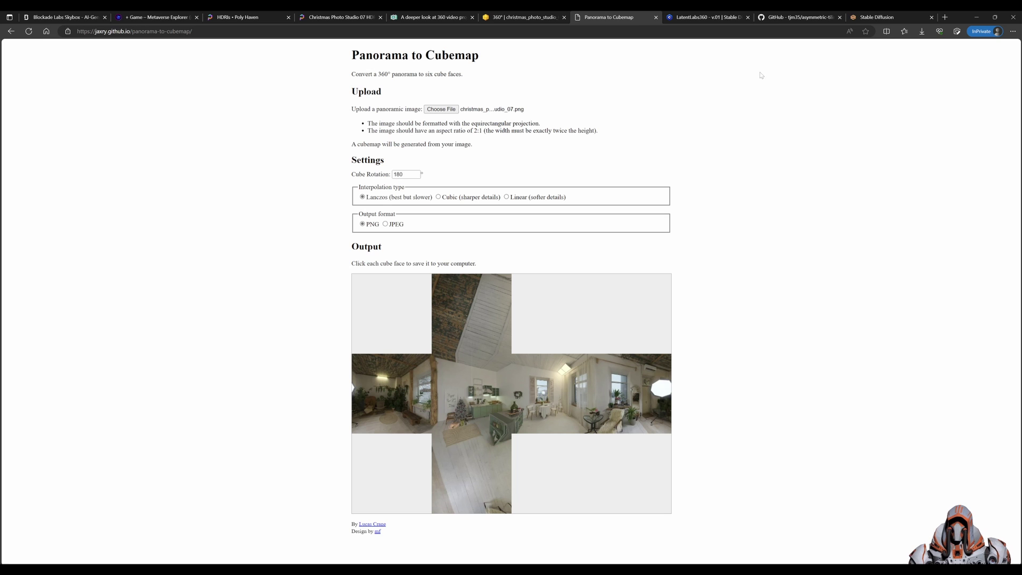
View the LatentLabs360 LoRA page on Civitai, then move to the Stable Diffusion web UI.
click(710, 18)
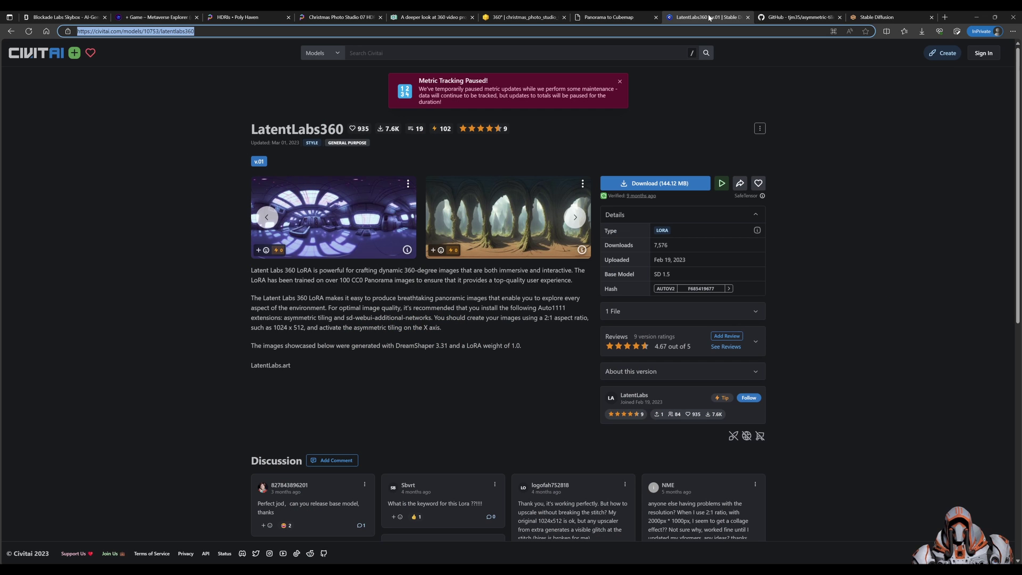
click(220, 122)
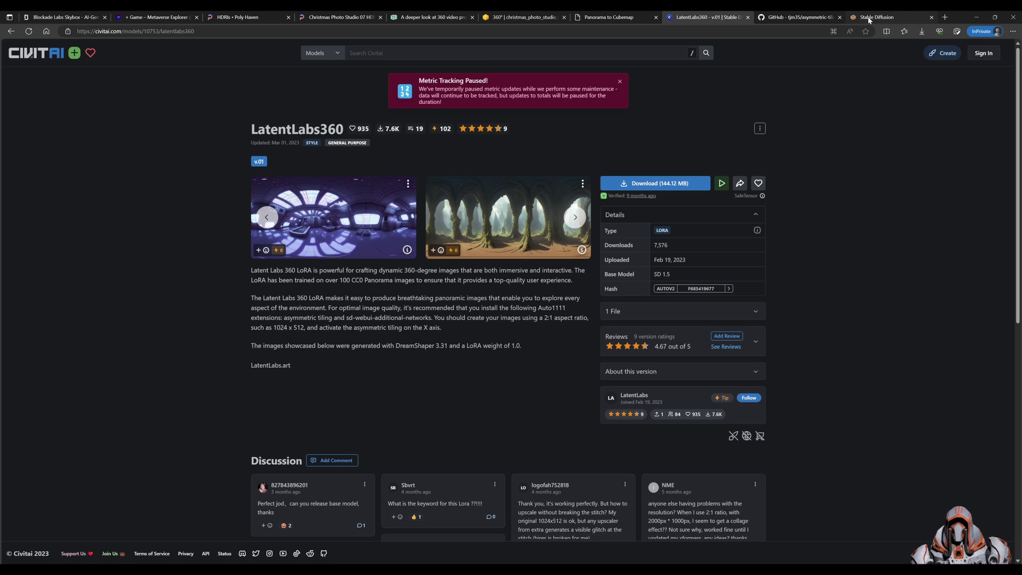
click(900, 17)
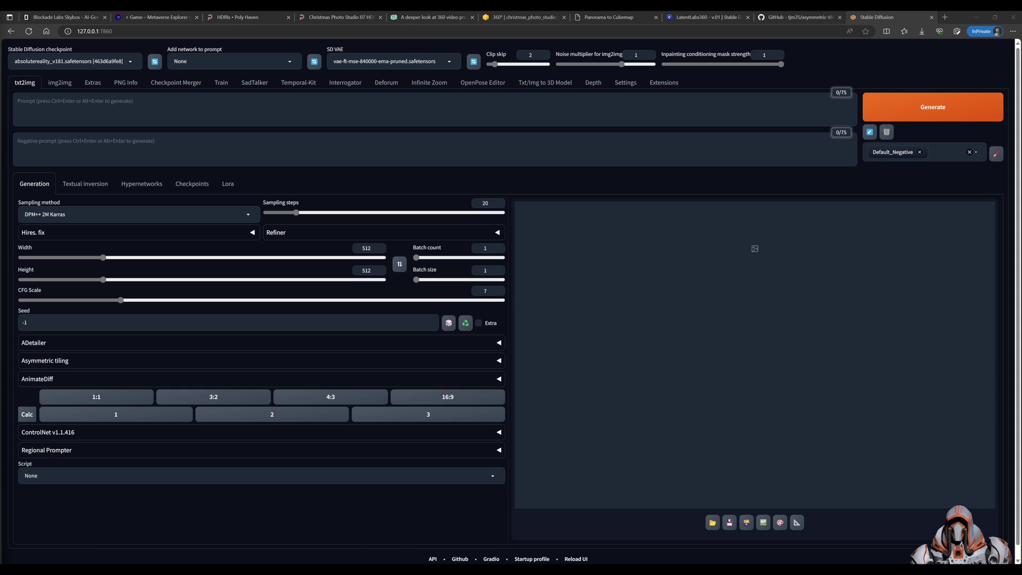
Paste the '<lora:LatentLabs360:1>, city park' prompt, set Width to 1024, and generate.
text(<lora:LatentLabs360:1>, city park)
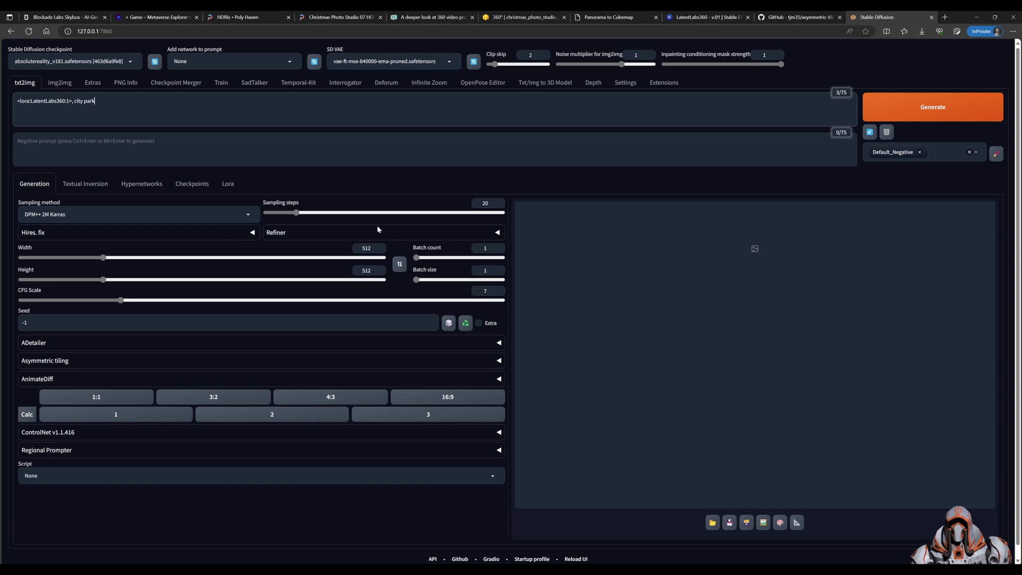
double_click(367, 248)
text(1024)
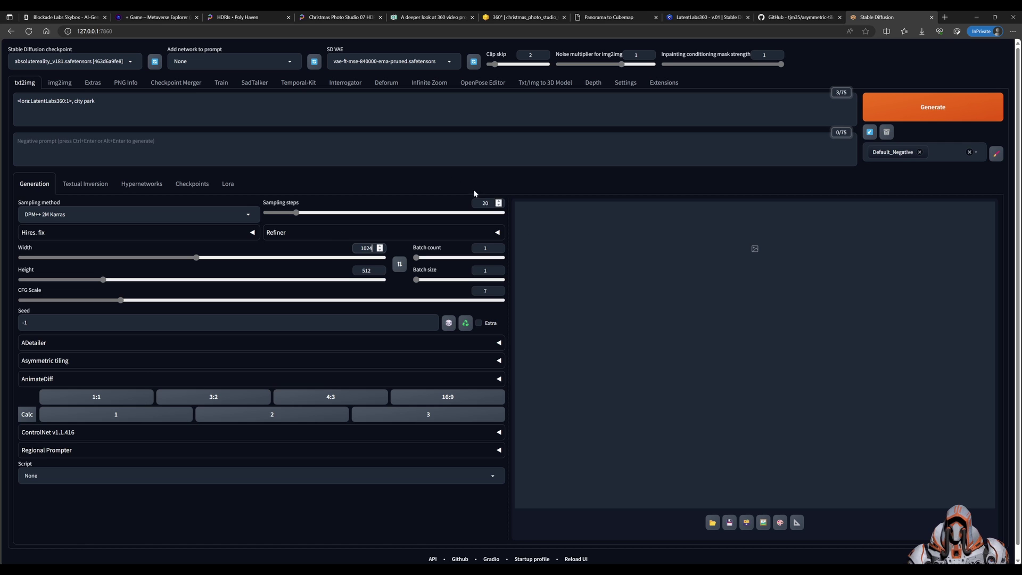
click(908, 114)
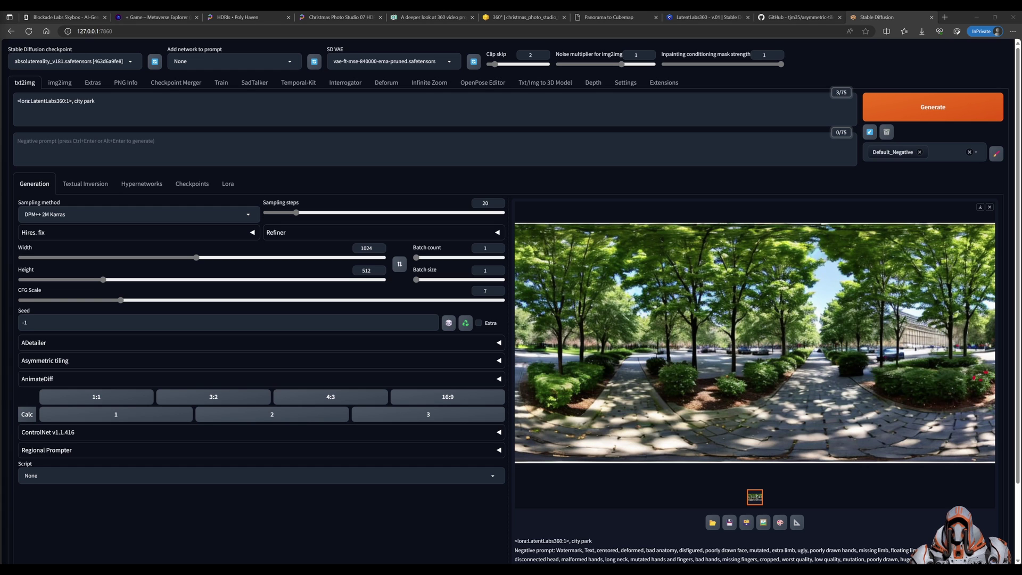
Load the generated city park image into the online 360° panorama viewer.
click(426, 18)
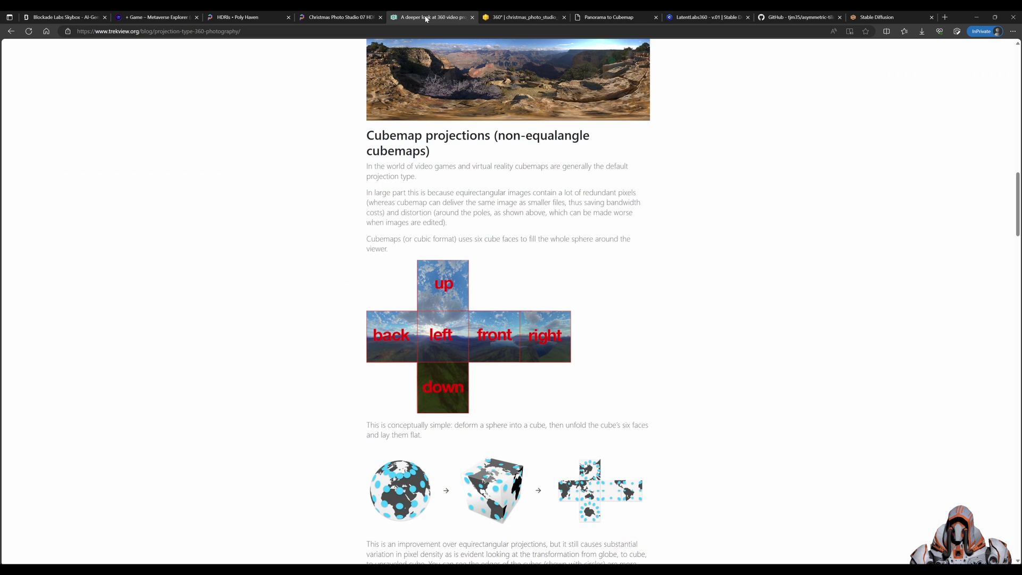
click(530, 18)
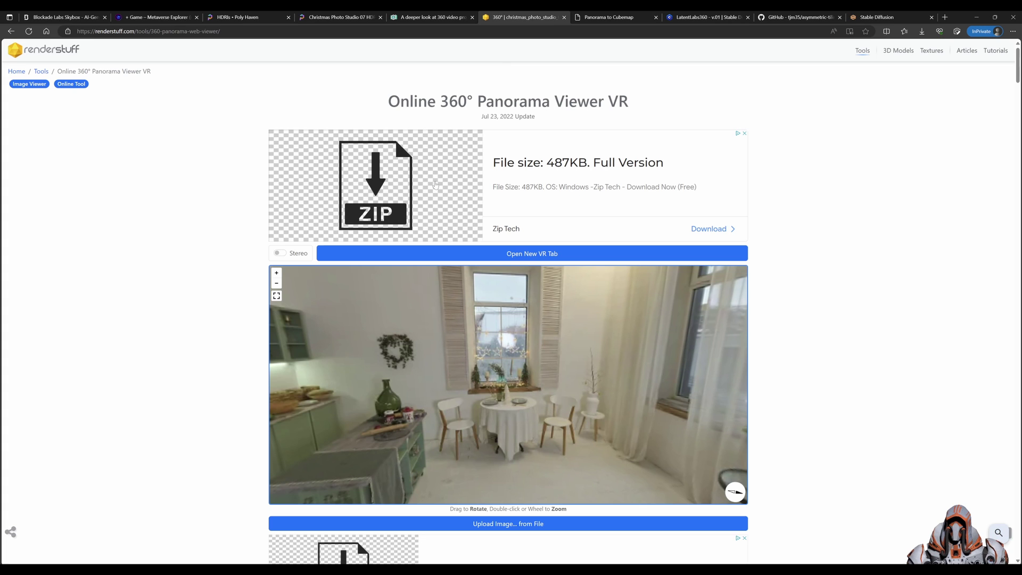
drag(427, 354, 428, 354)
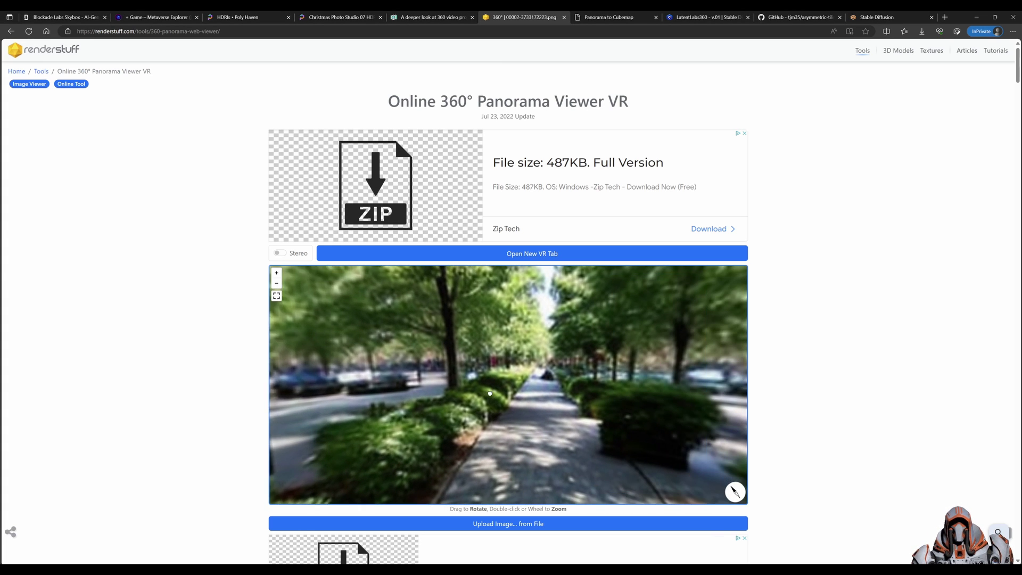
Rotate the city park panorama to inspect its seam, then go back to the Stable Diffusion web UI.
click(858, 19)
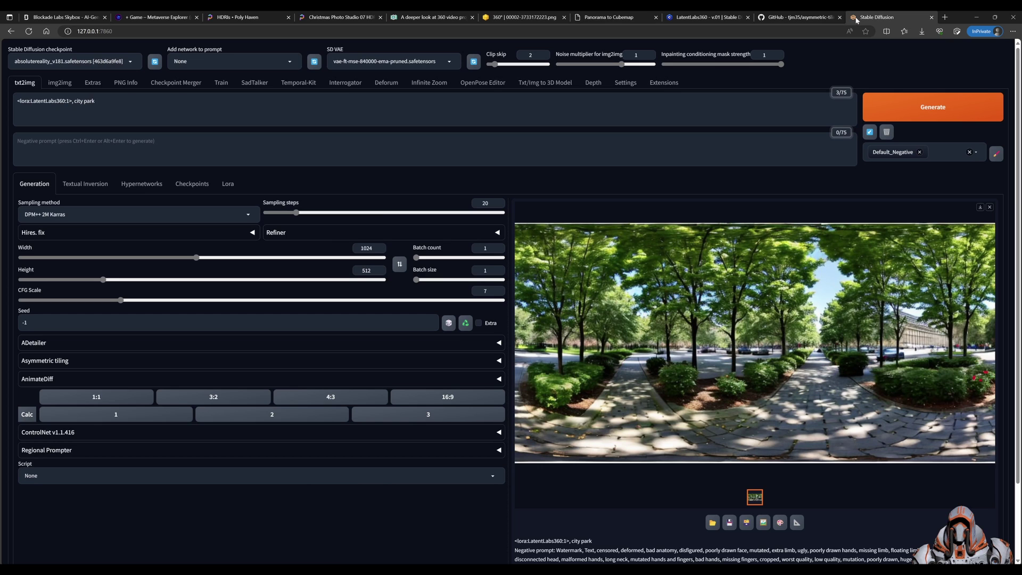
click(539, 17)
drag(611, 415, 502, 364)
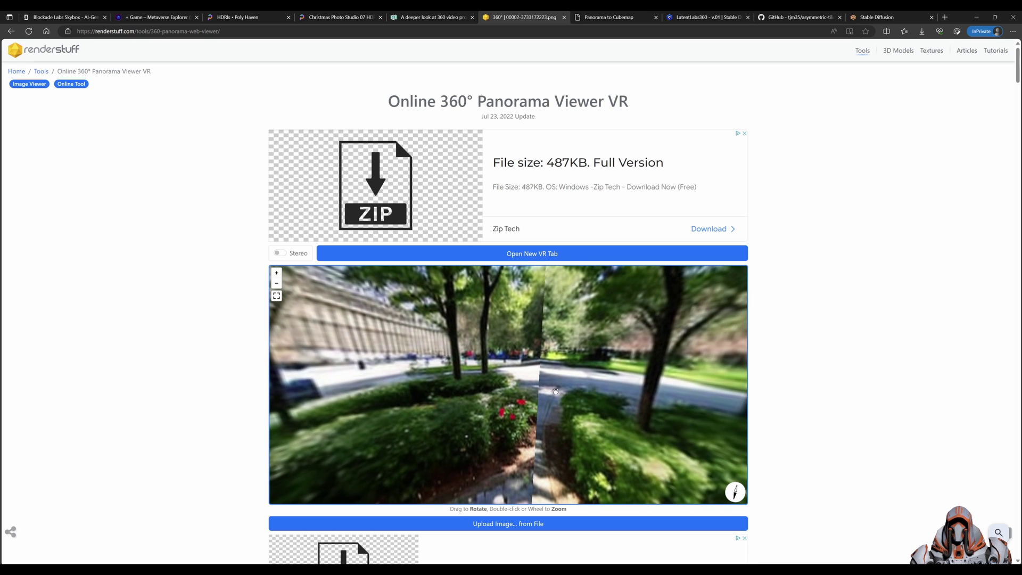
drag(612, 396, 576, 397)
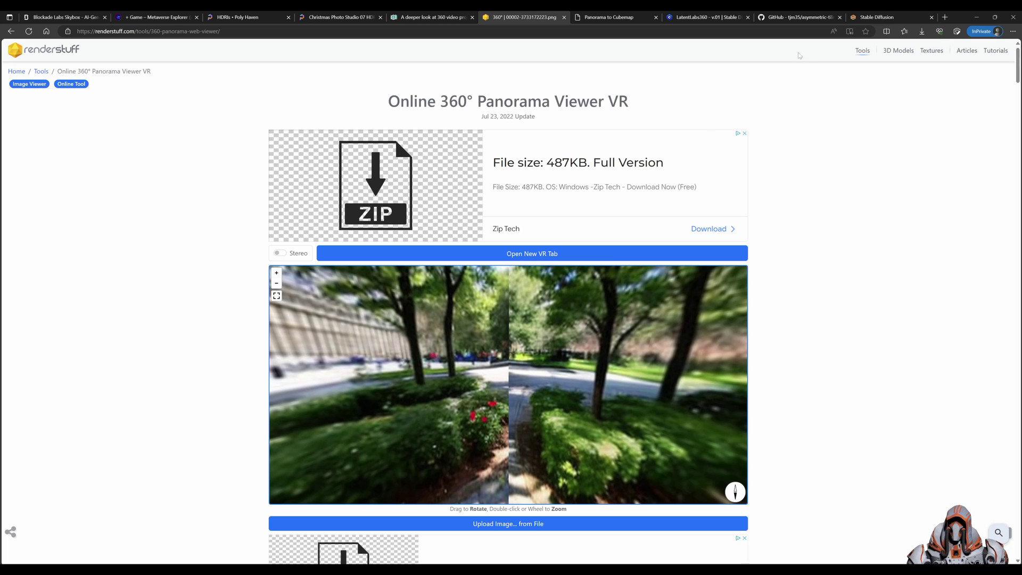
click(879, 17)
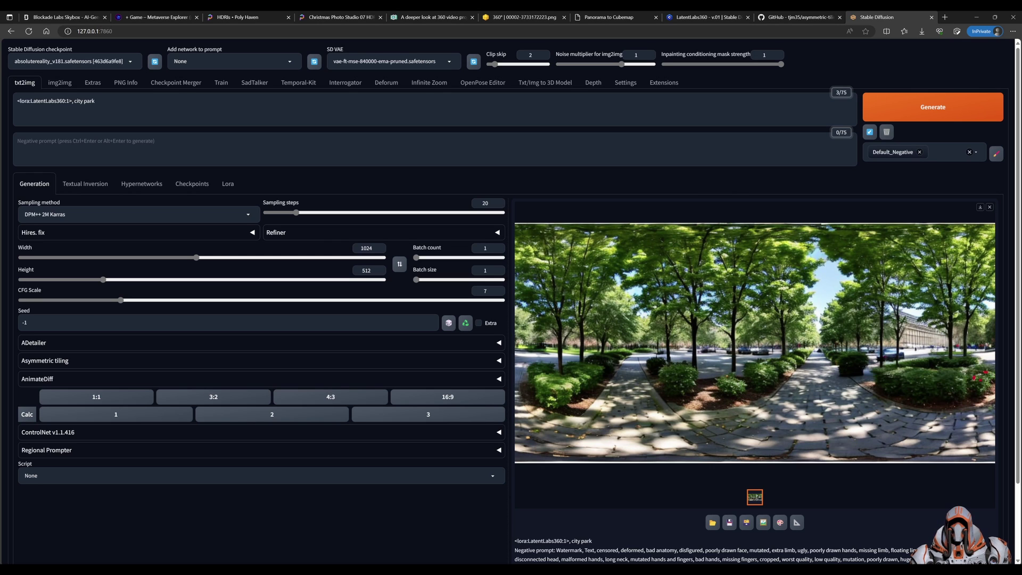
Search the full extension catalogue for 'tilin' with installed ones shown, then check the Installed list for Asymmetric Tiling.
click(664, 84)
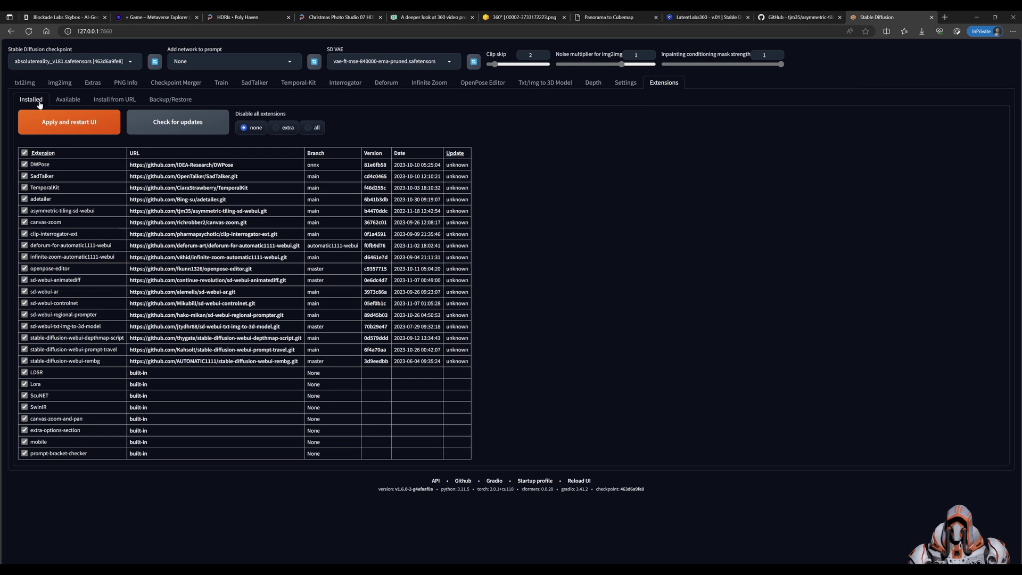
click(68, 100)
click(108, 122)
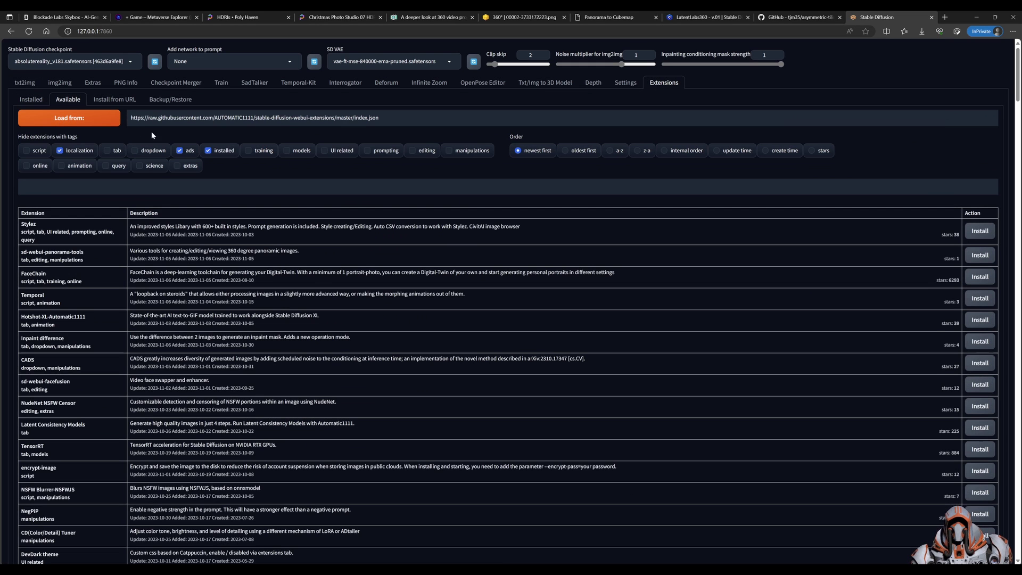
click(209, 151)
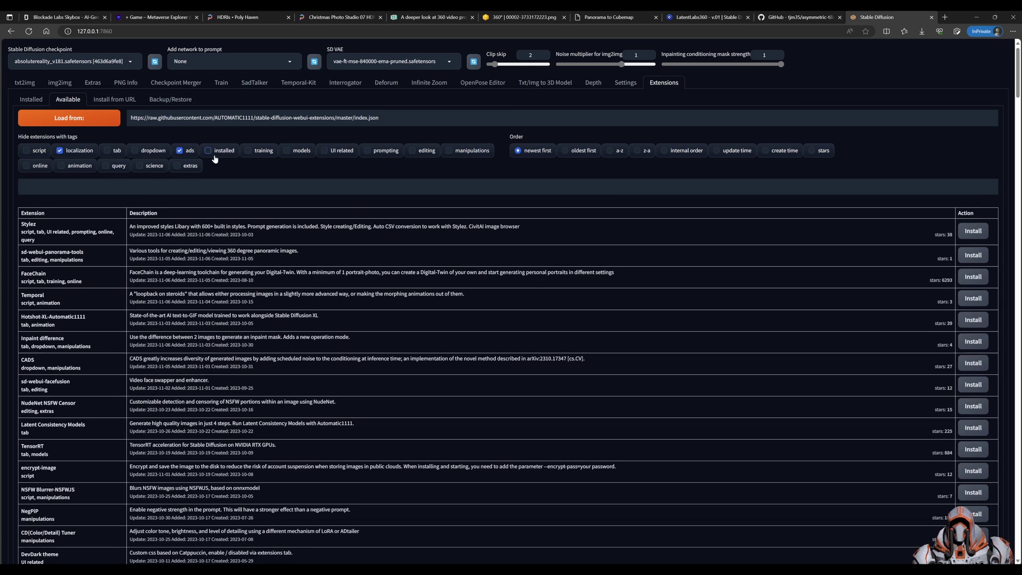
click(22, 186)
text(tilin)
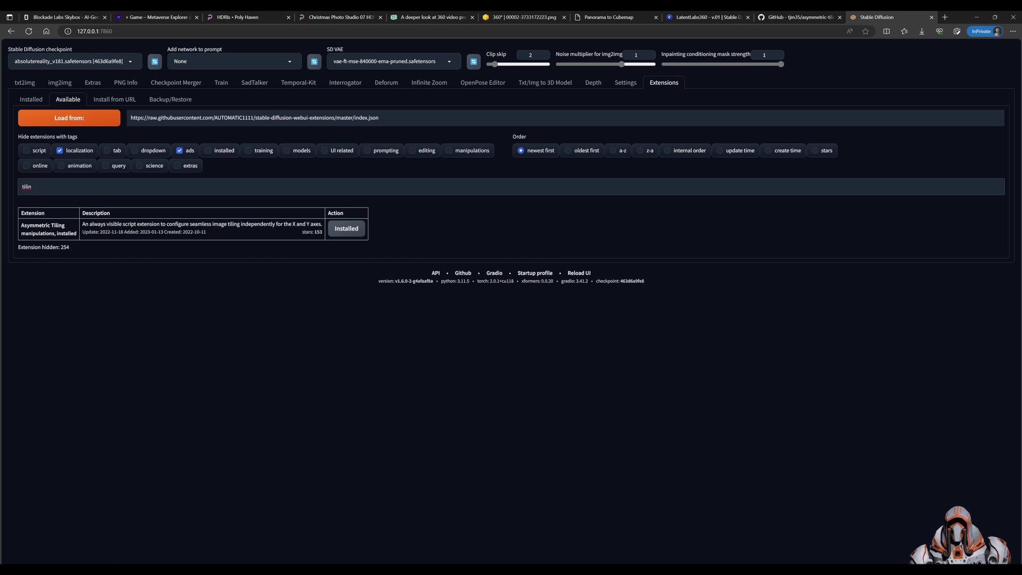
click(31, 99)
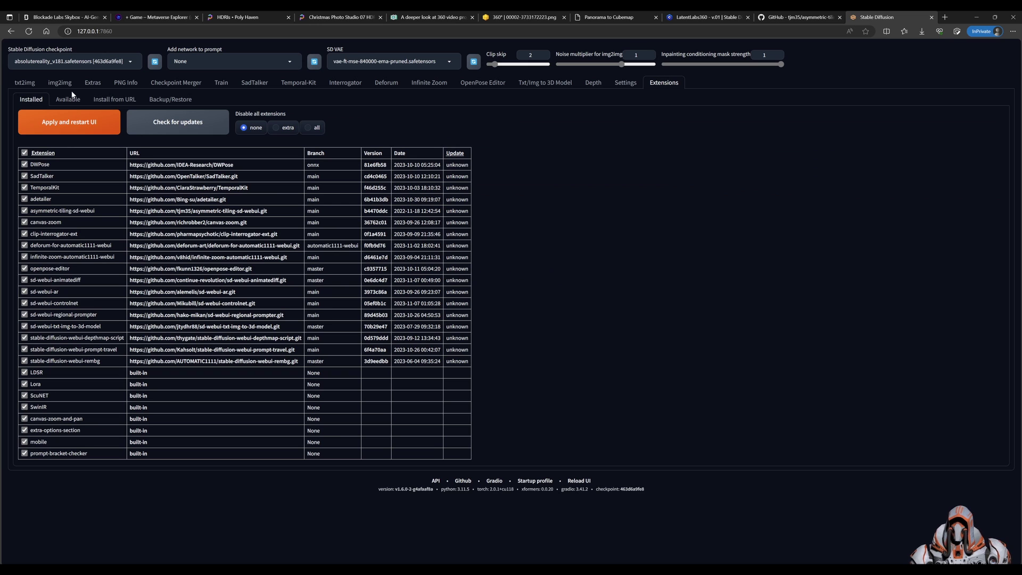
On txt2img, activate Asymmetric tiling with Tile X and regenerate the city park panorama.
click(27, 83)
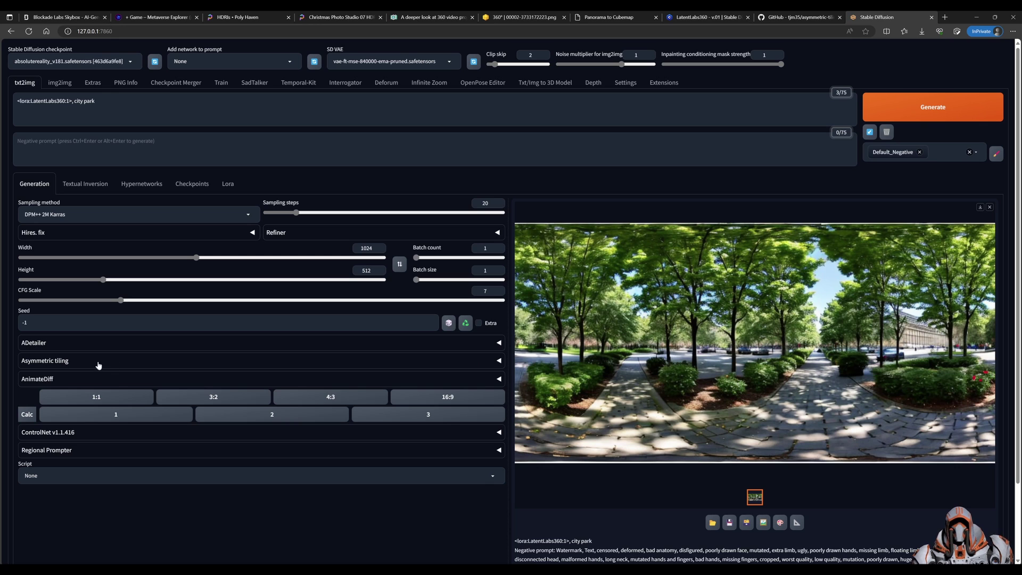
click(500, 361)
click(25, 377)
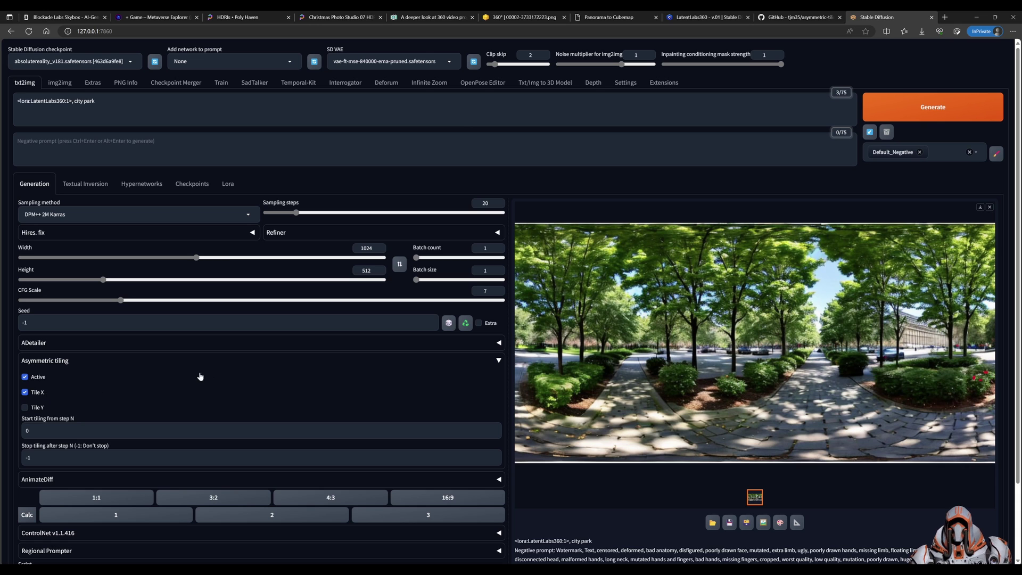
click(900, 108)
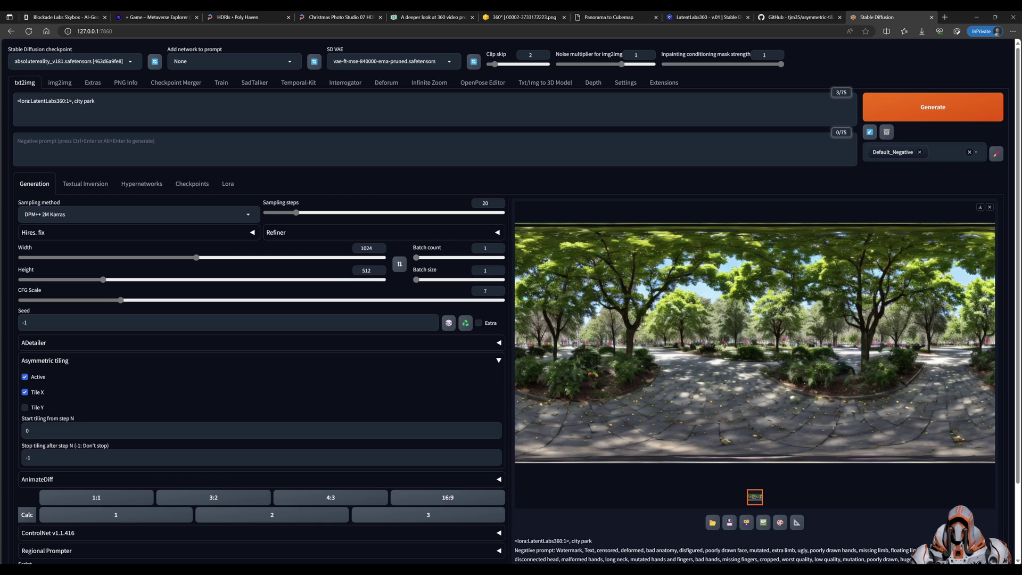
Drop 00003-3188284076.png into the Renderstuff viewer and rotate to inspect another direction.
click(523, 18)
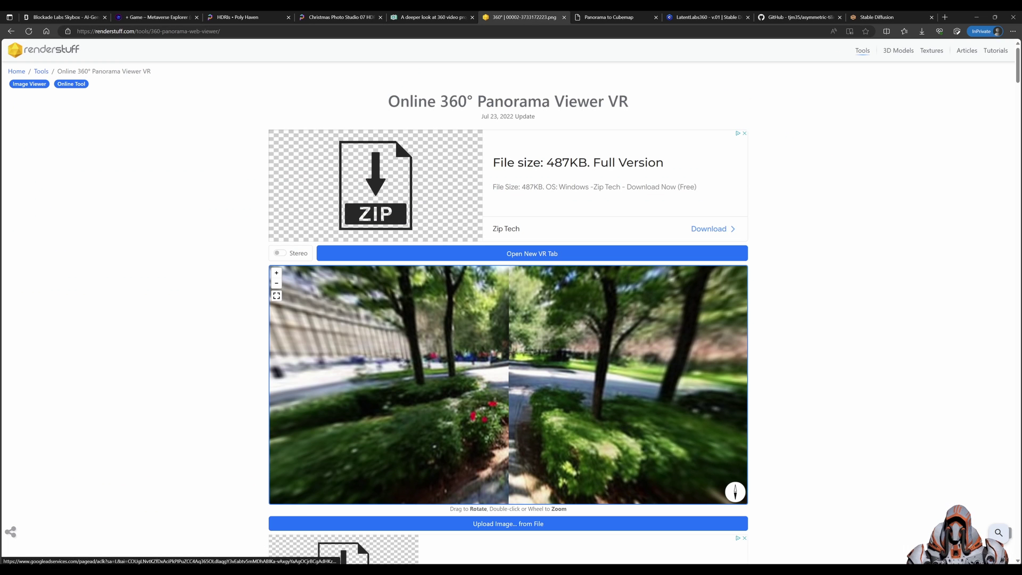
drag(209, 312, 563, 387)
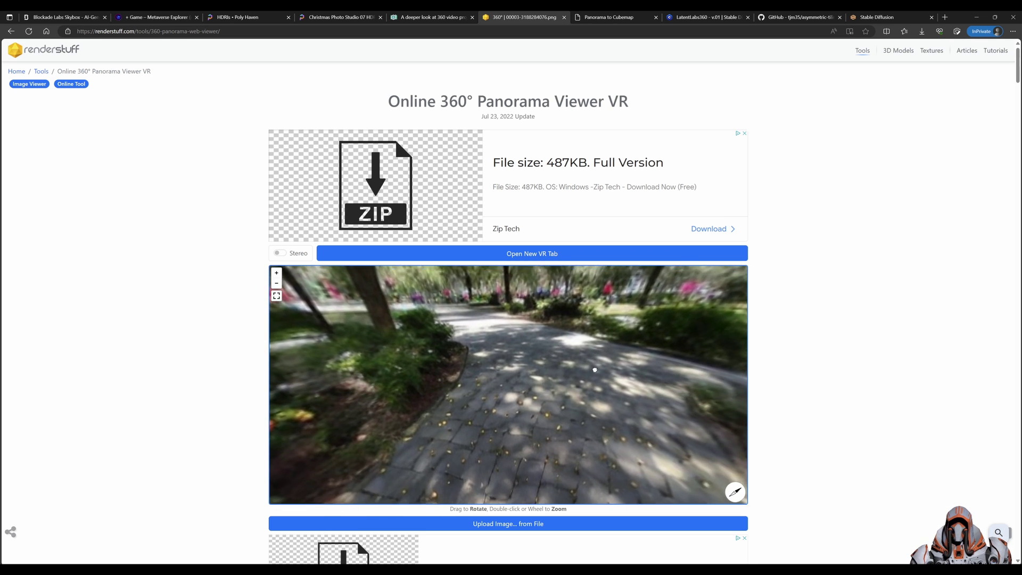
drag(594, 369, 555, 358)
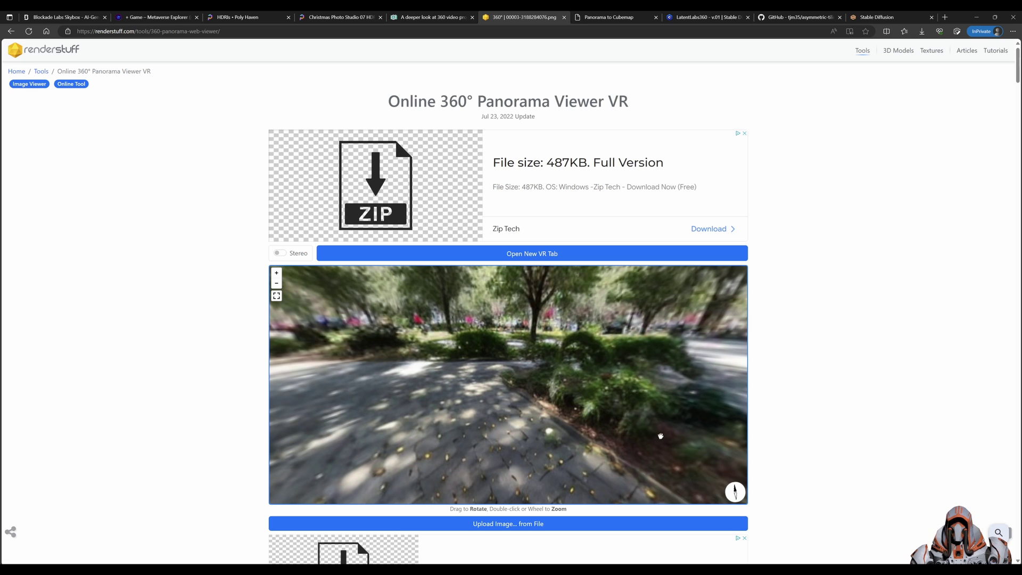
Import 00003-3188284076.png into the Temp - Work project's Media Pool and preview it.
key(alt+Tab)
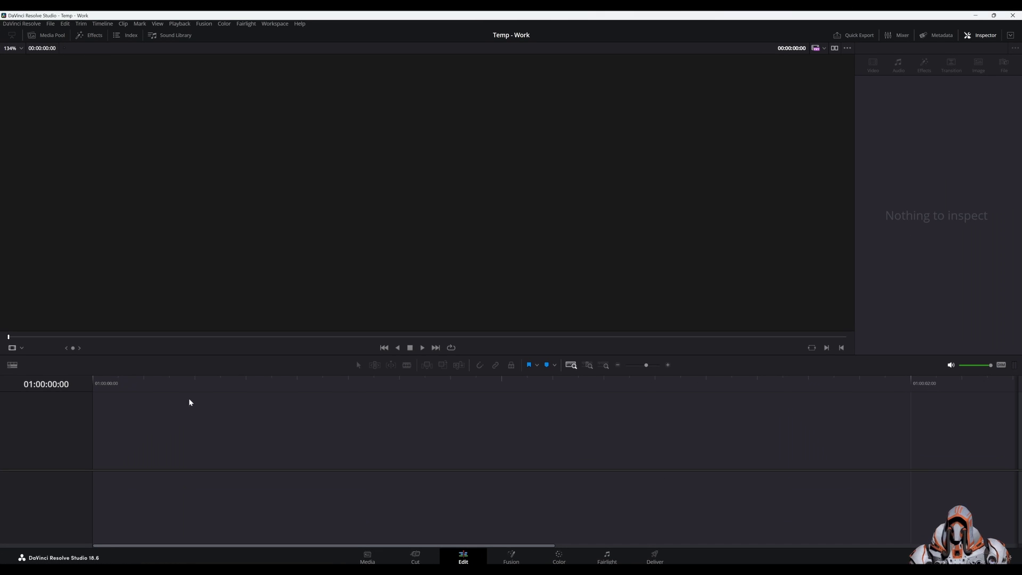
click(55, 36)
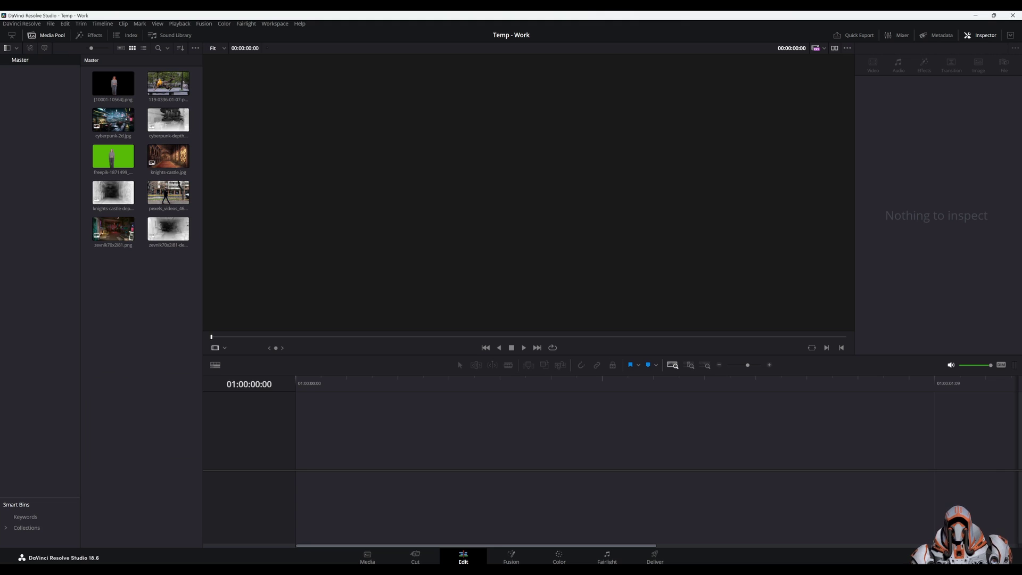
drag(2, 266, 134, 300)
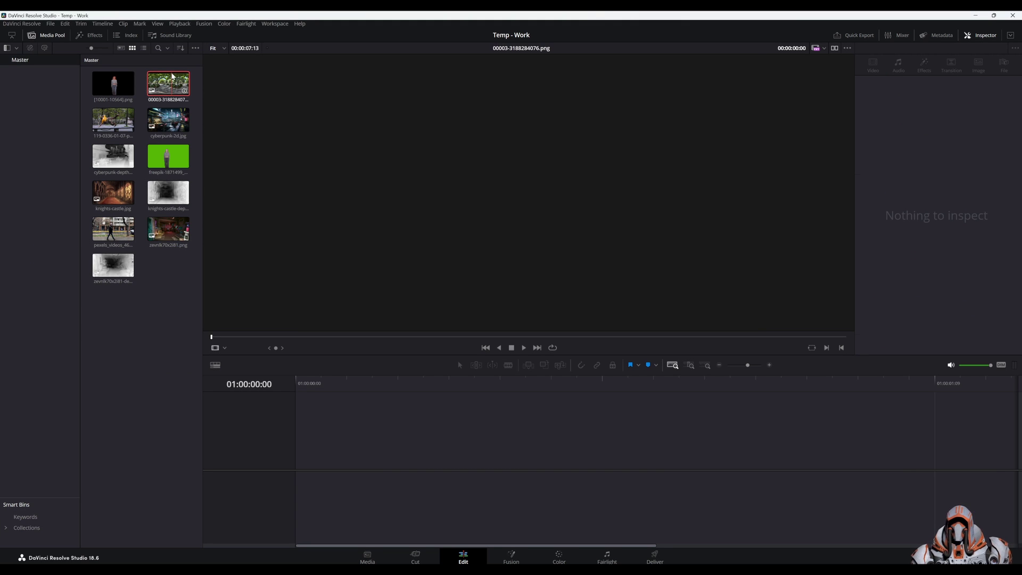
click(169, 90)
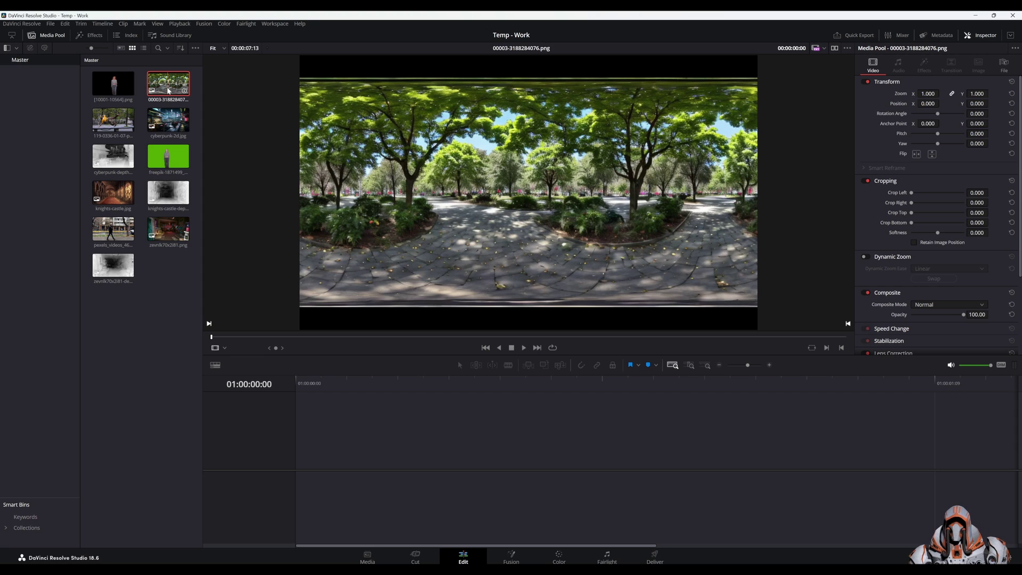
Create a new empty Timeline 1 from the Media Pool.
right_click(152, 337)
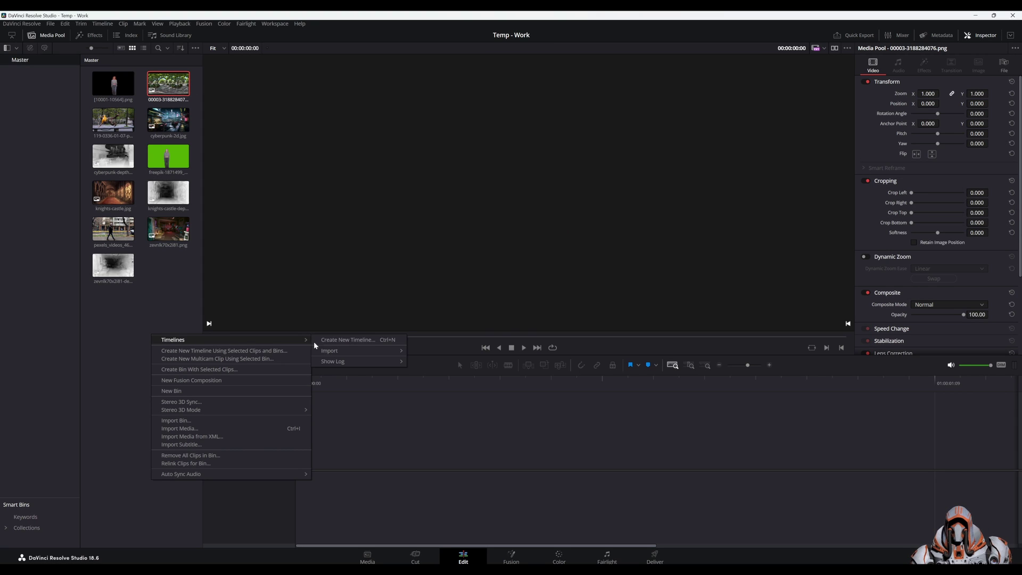
click(338, 341)
click(598, 335)
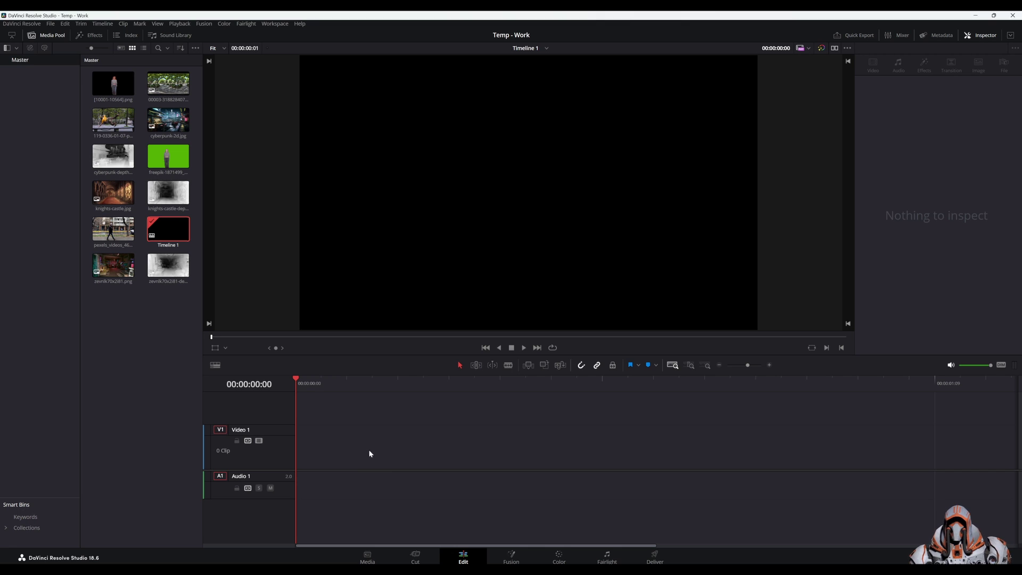
Search the effects for 'fus' and place a Fusion Composition clip on Video 1.
click(90, 36)
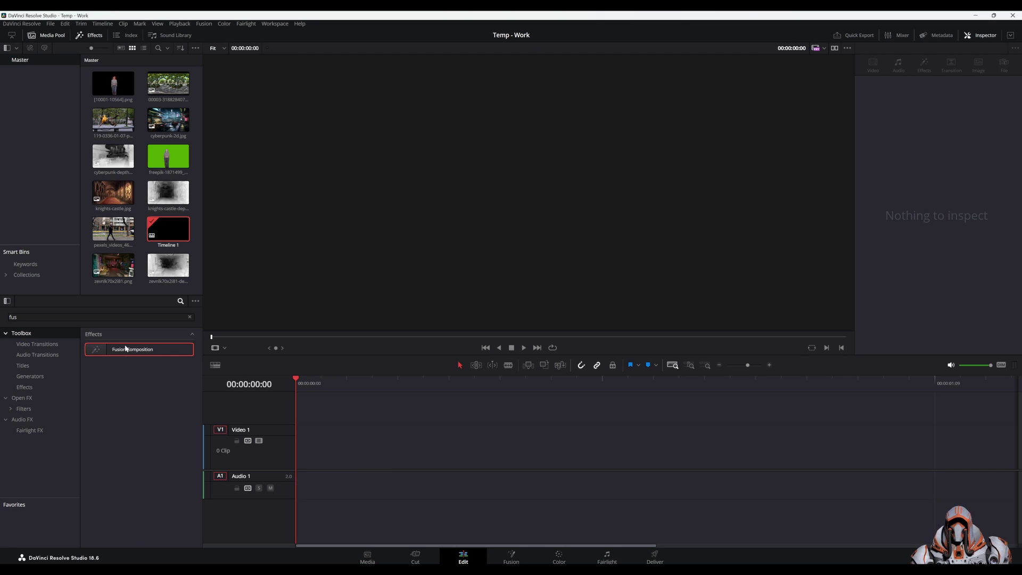
click(107, 316)
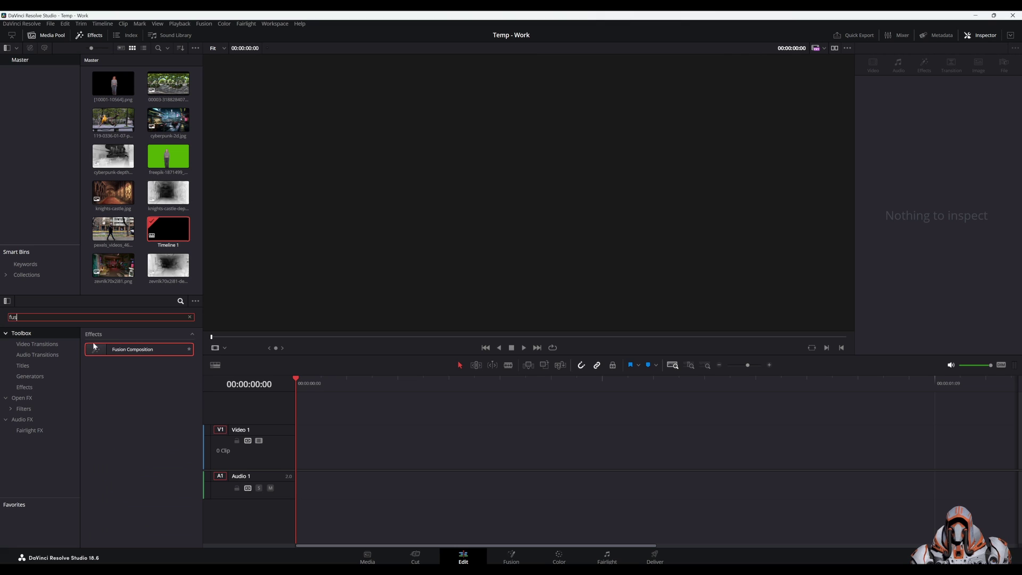
drag(124, 355, 321, 449)
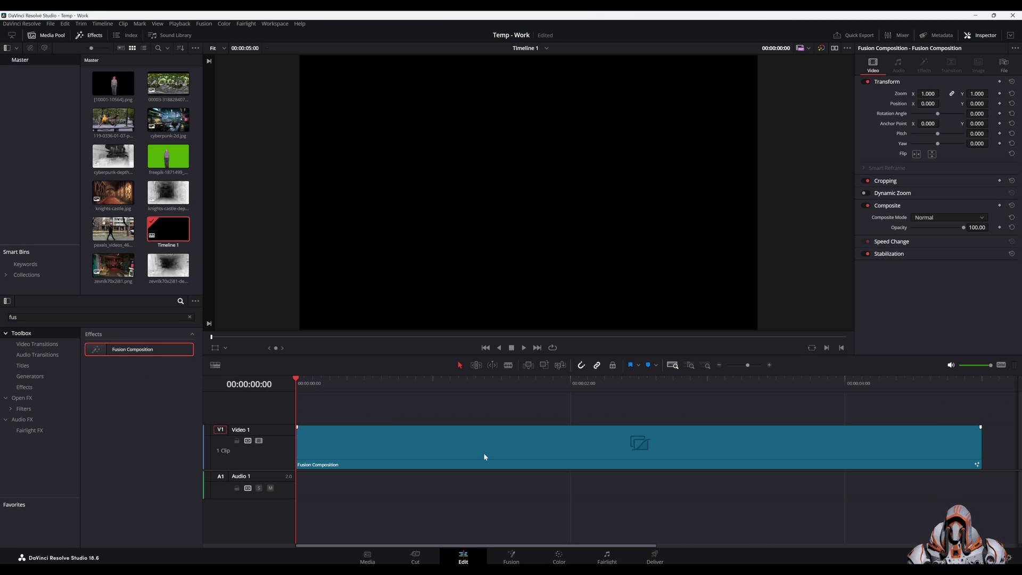
right_click(489, 440)
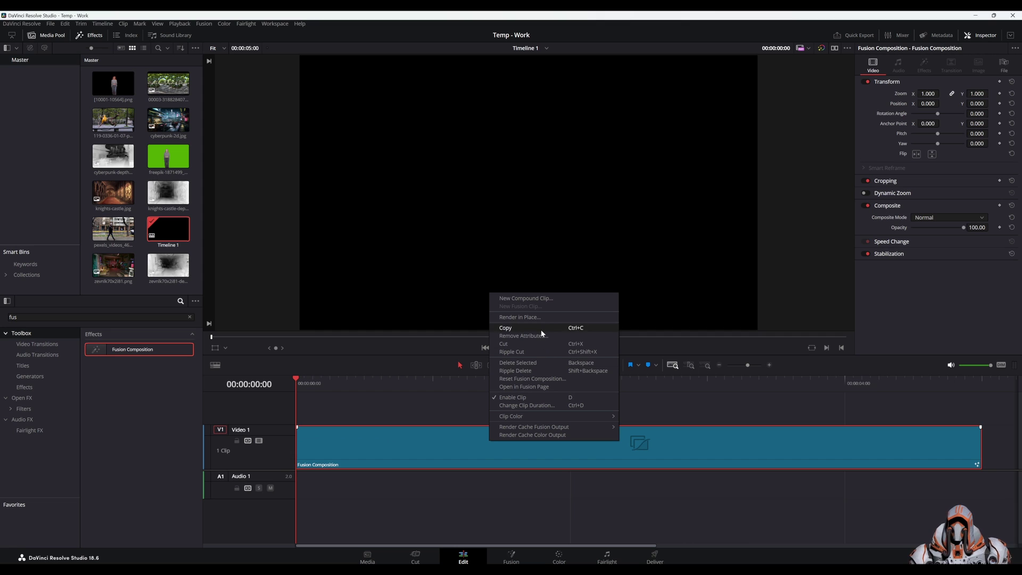
In the Fusion page, add the panorama PNG as MediaIn1 beside MediaOut1, left unconnected.
click(543, 387)
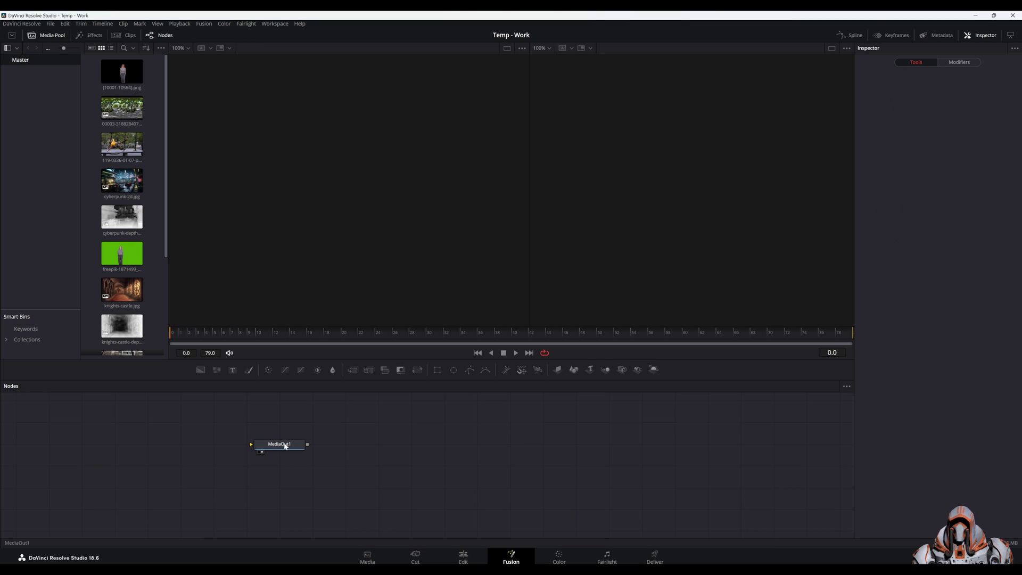
drag(279, 445, 509, 448)
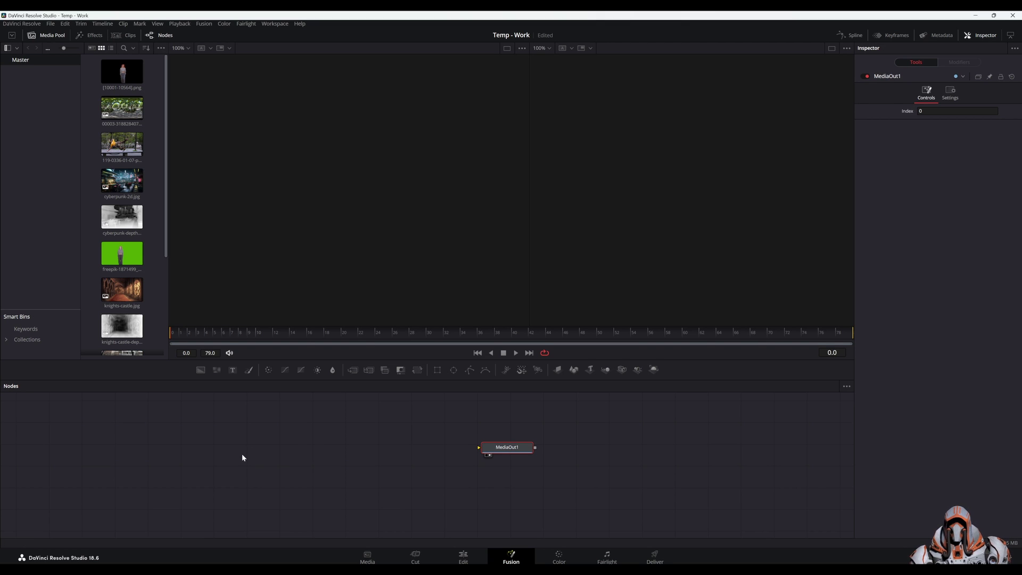
drag(121, 108, 284, 448)
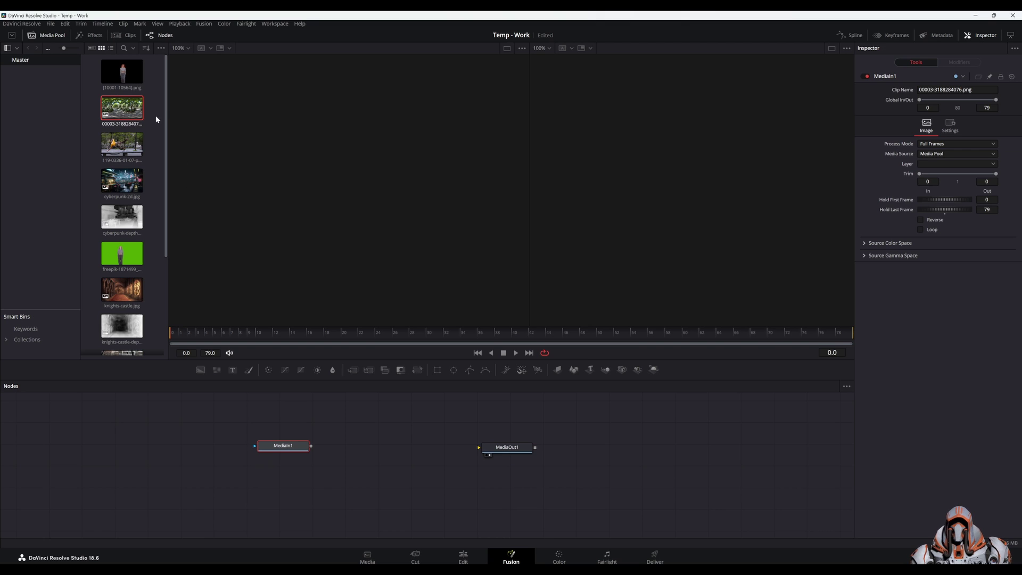
click(48, 35)
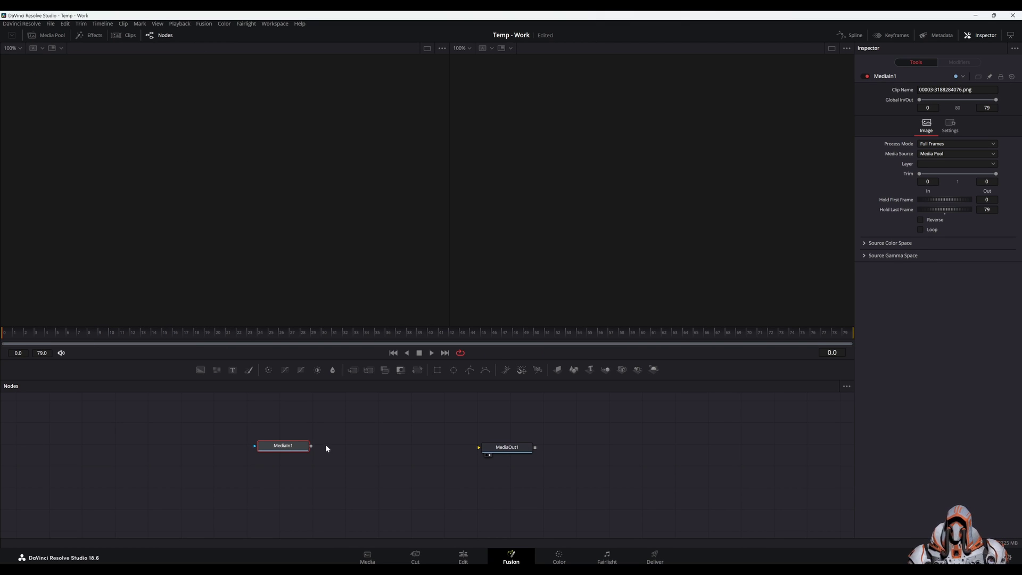
drag(311, 447, 489, 451)
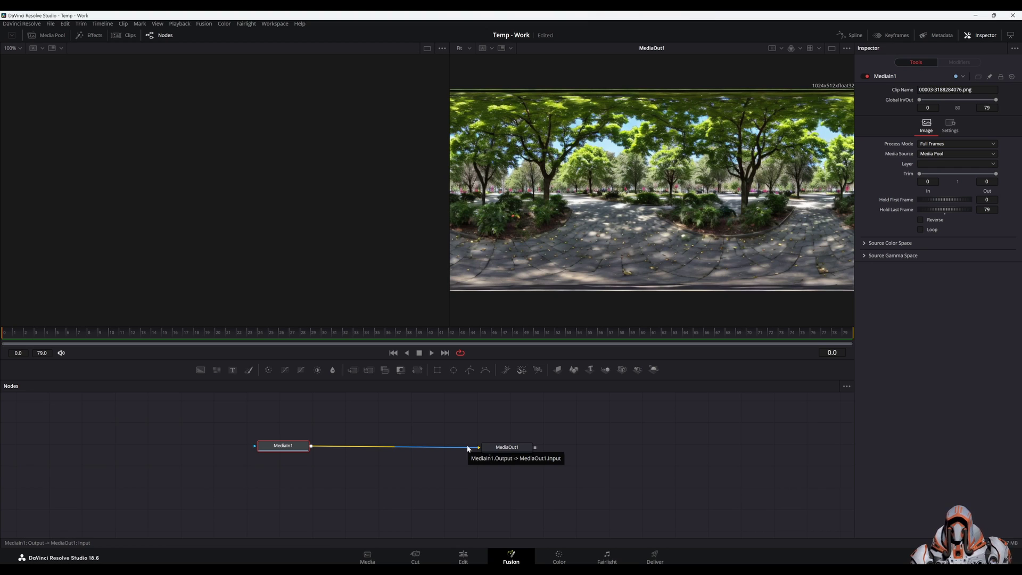
drag(467, 449, 466, 453)
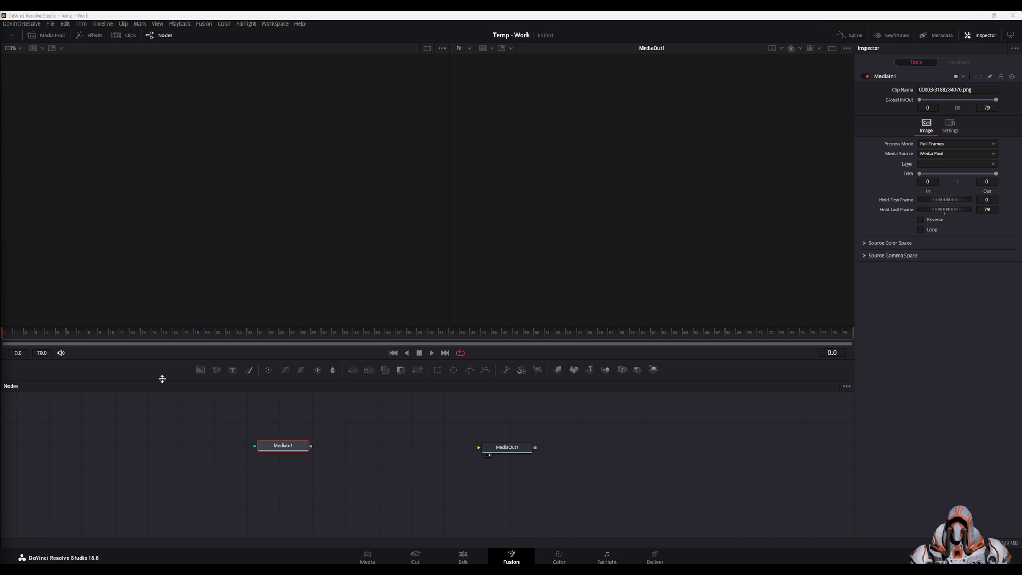
Add Shape3D, Merge3D and Renderer3D nodes between MediaIn1 and MediaOut1.
drag(512, 452, 559, 451)
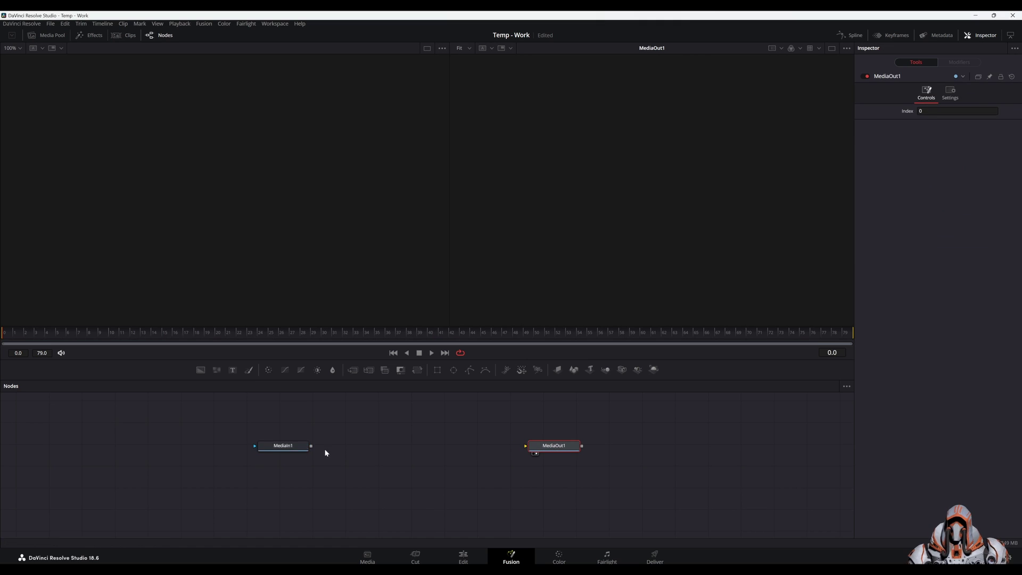
drag(300, 447, 290, 450)
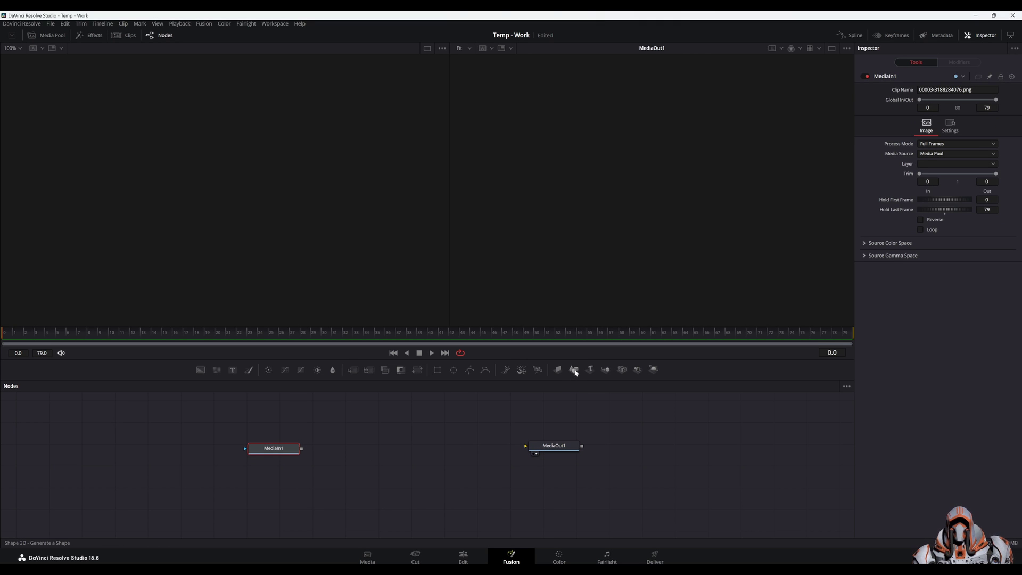
drag(576, 373, 335, 447)
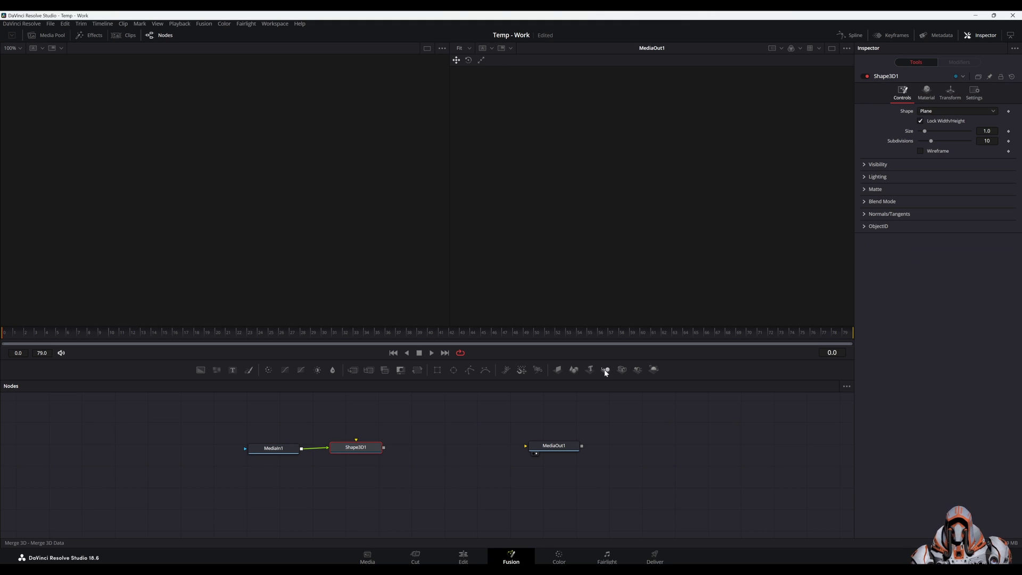
drag(606, 371, 429, 450)
drag(564, 451, 650, 448)
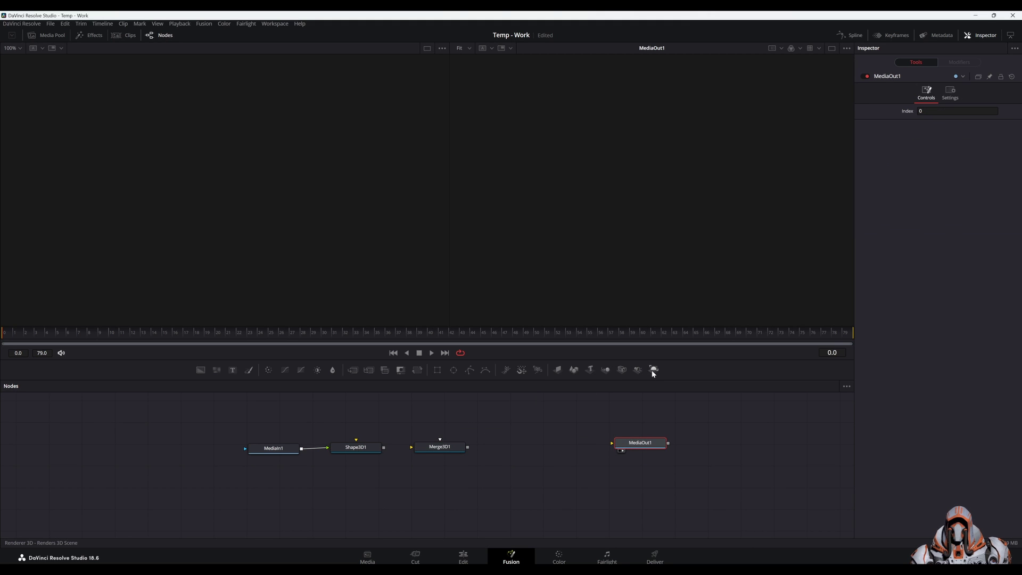
drag(654, 373, 615, 450)
Wire Shape3D1 into Merge3D1 and Merge3D1 into Renderer3D1, then select MediaOut1.
drag(468, 447, 509, 445)
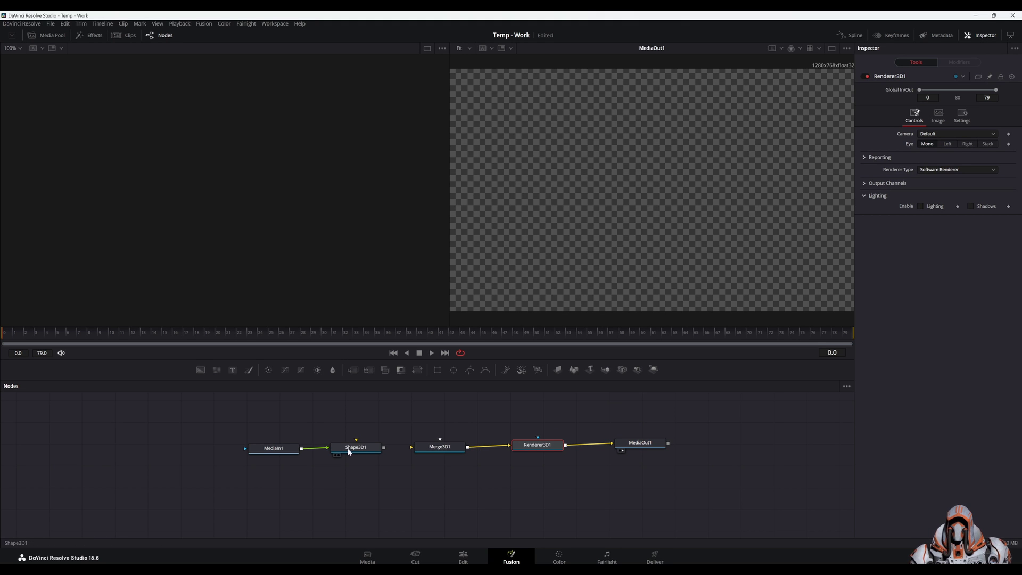
drag(383, 449, 411, 448)
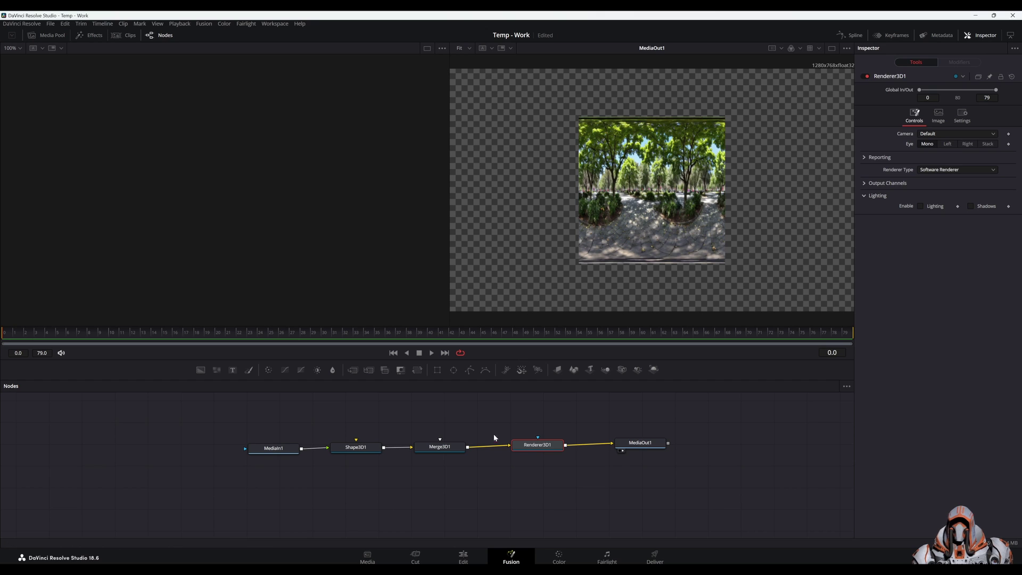
click(646, 444)
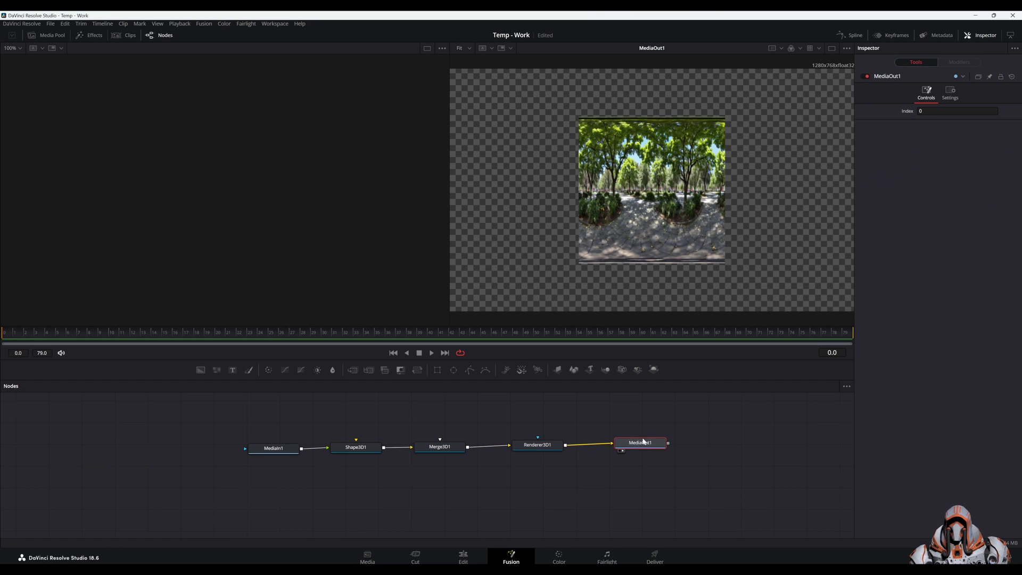
mouse_move(636, 446)
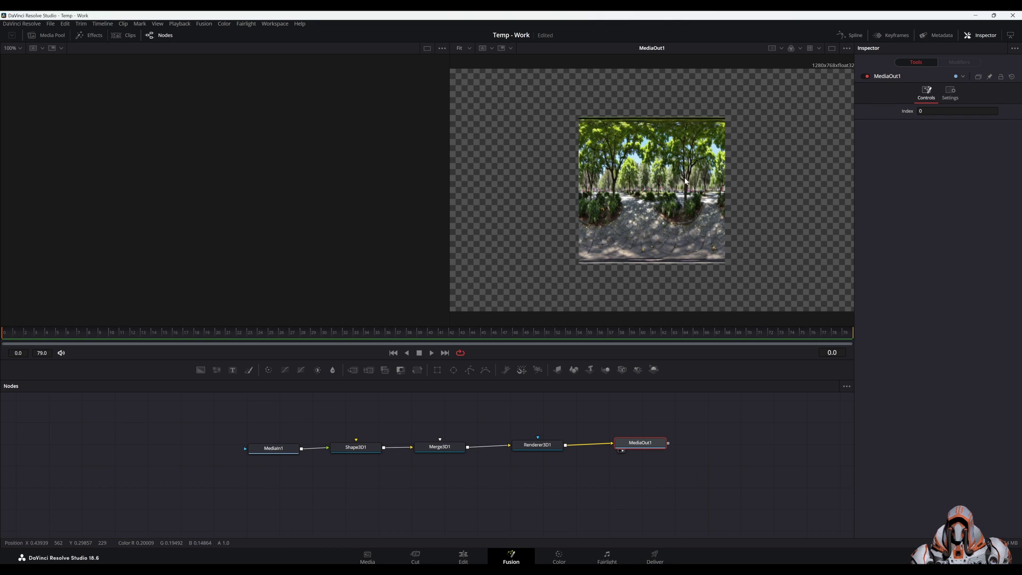
Show Merge3D1 in the left viewer and orbit and zoom out to see the panorama plane.
click(442, 447)
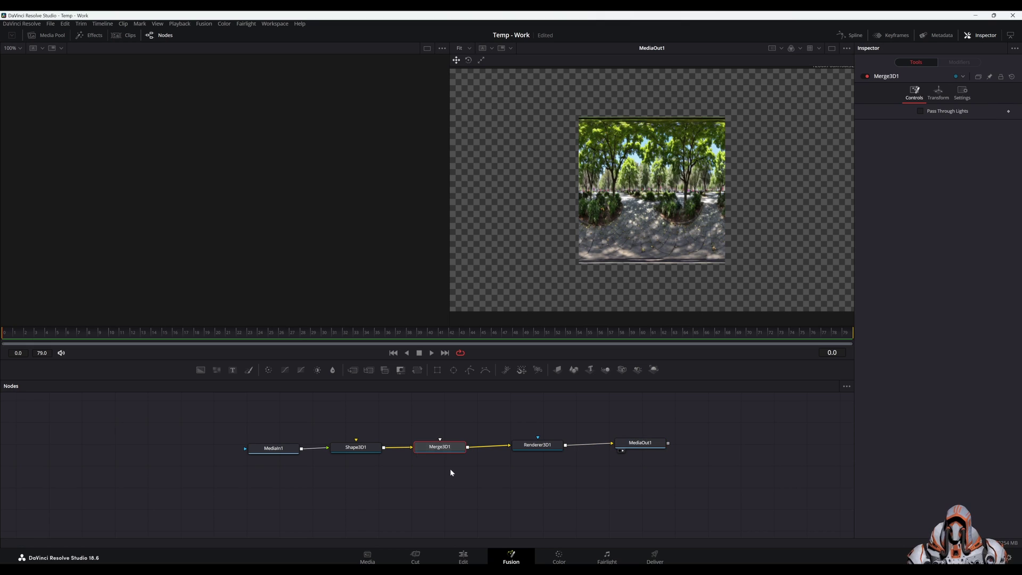
key(1)
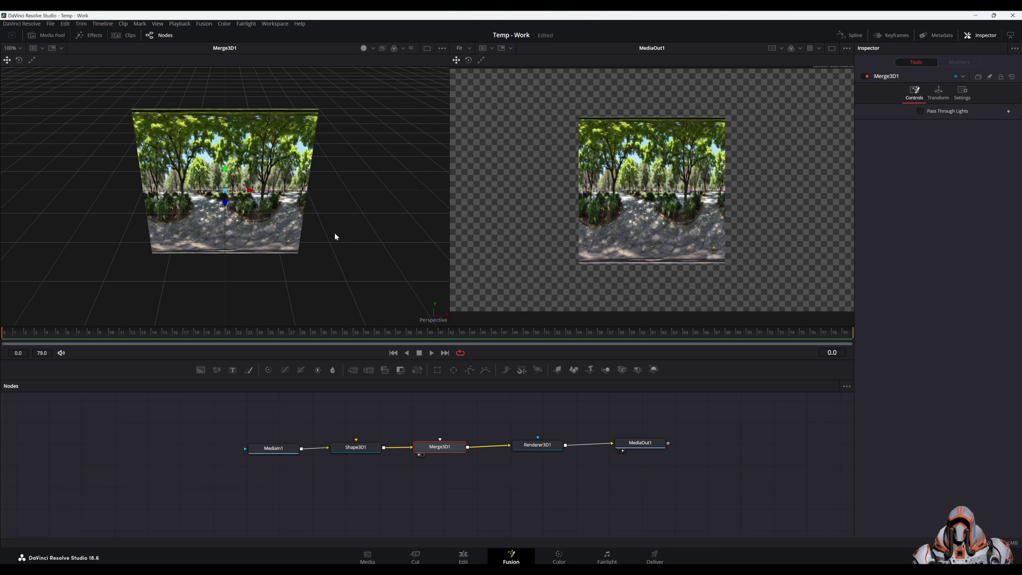
drag(334, 232, 303, 212)
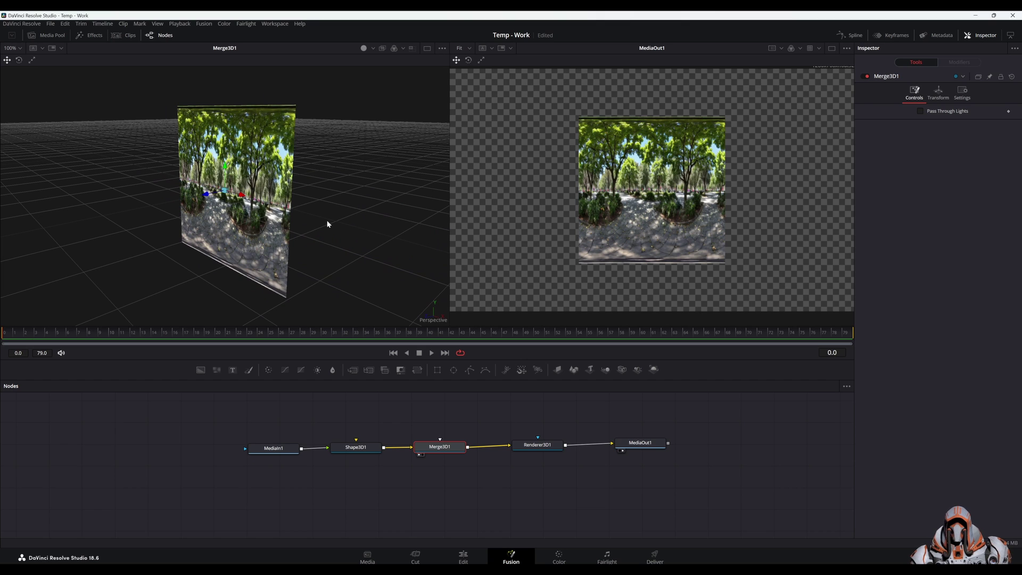
scroll(327, 224, down, 2)
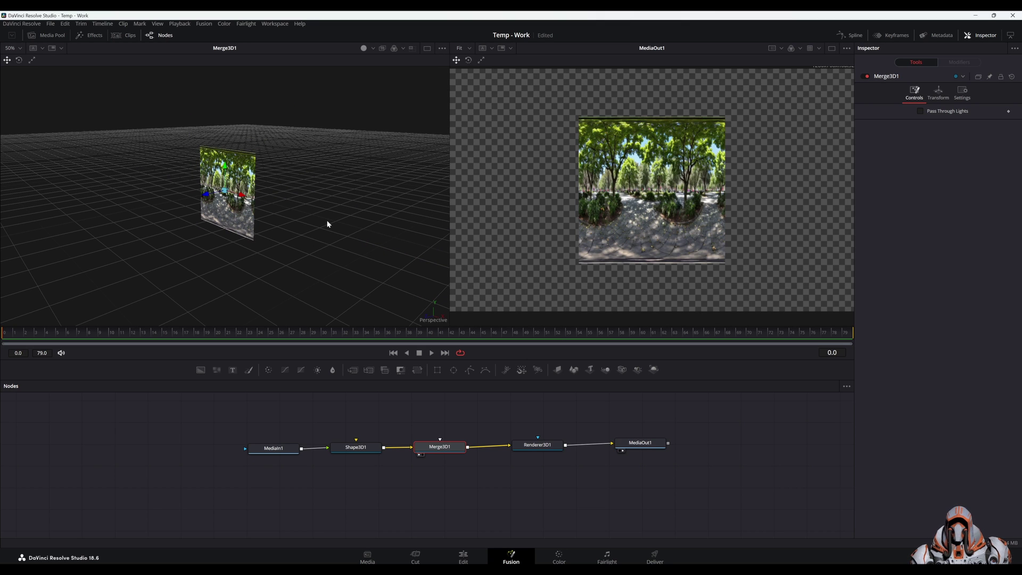
scroll(327, 224, down, 1)
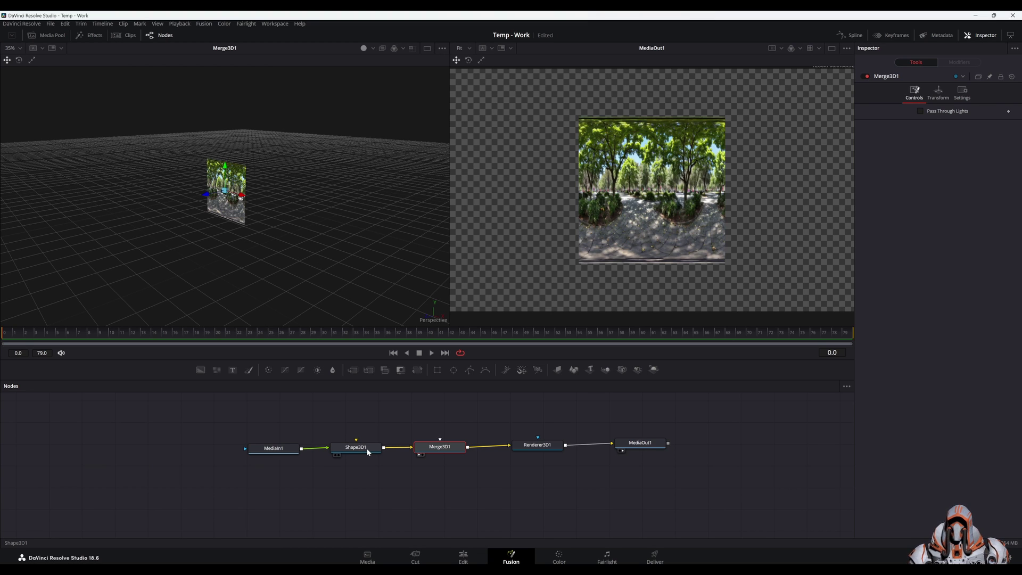
click(352, 450)
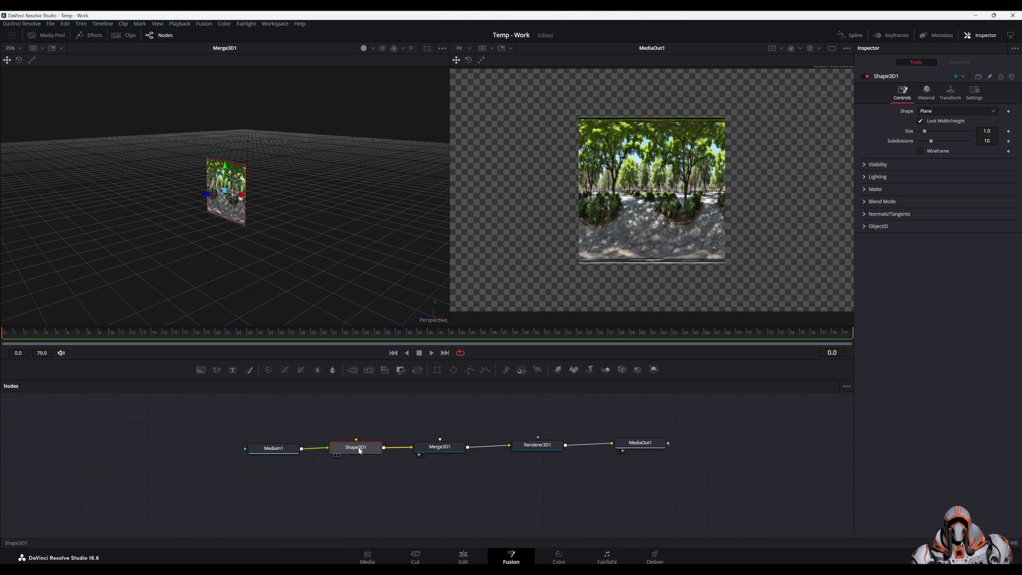
Change Shape3D1 from a plane to a Sphere and enlarge its Radius to 4.65.
click(942, 110)
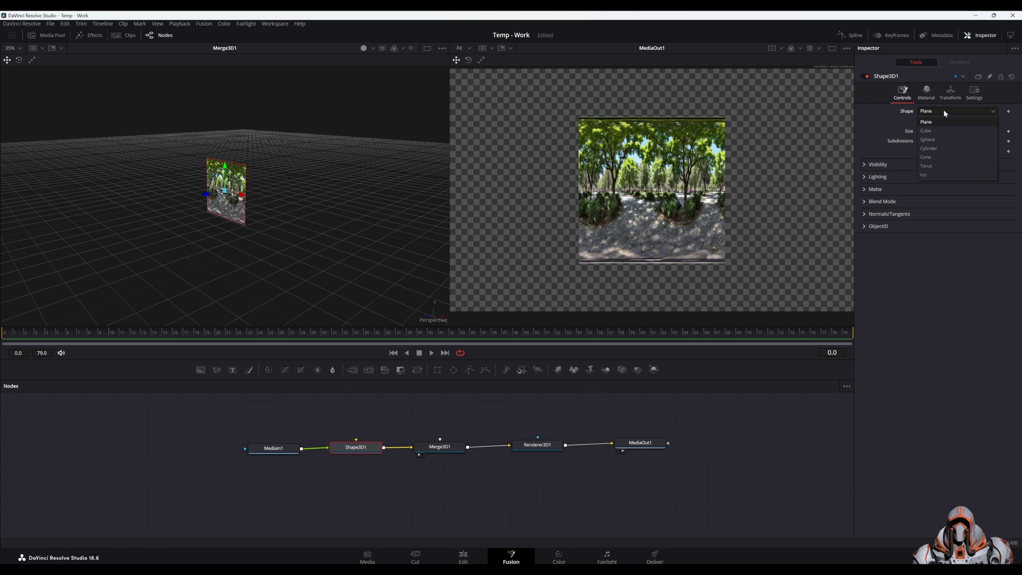
click(937, 140)
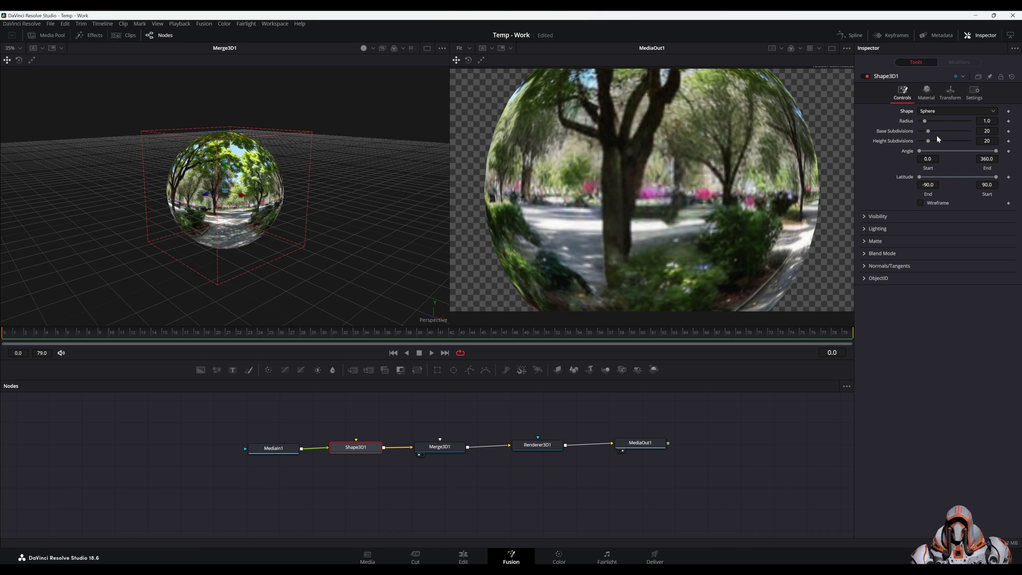
drag(925, 121, 943, 122)
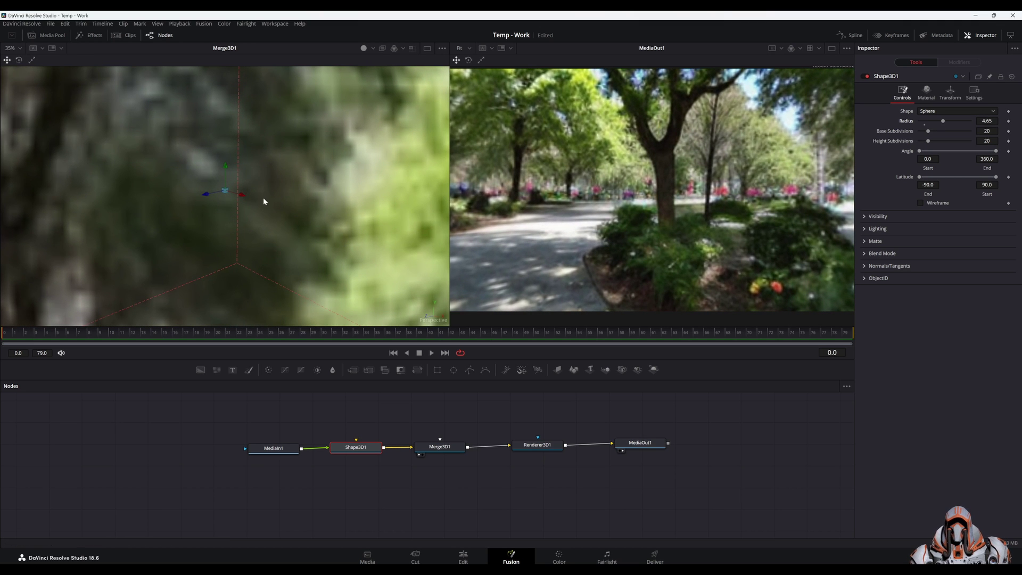
scroll(263, 200, down, 10)
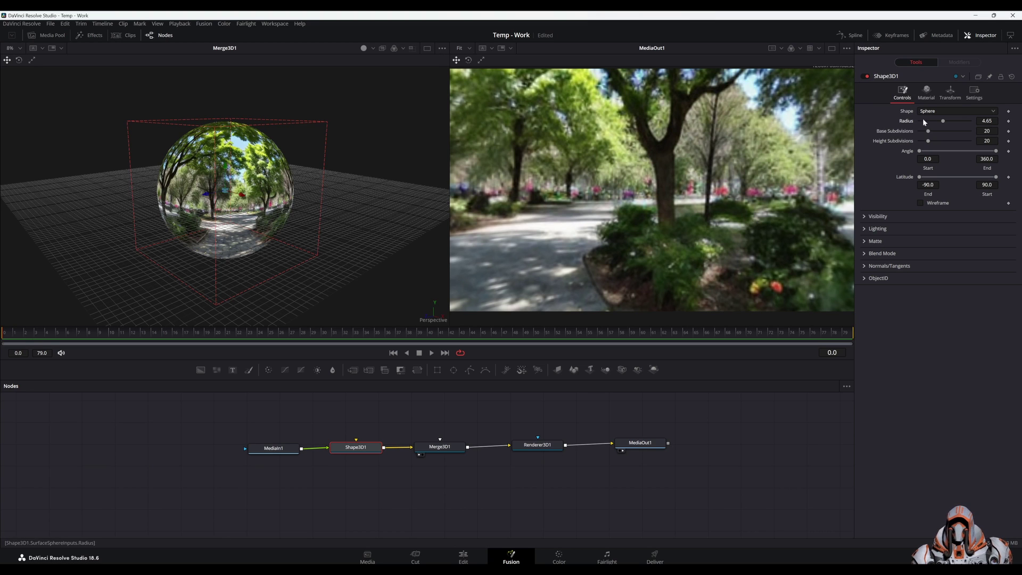
On the Transform tab, set the sphere's Rotation Y to 20.9 and Translation Z to -2.32.
click(951, 93)
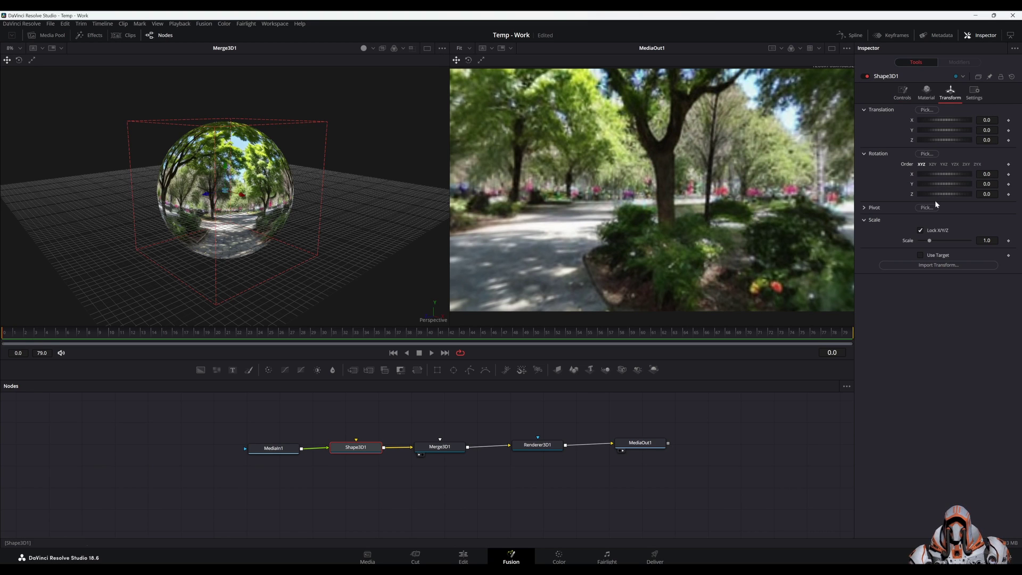
mouse_move(949, 185)
mouse_down()
mouse_move(923, 184)
mouse_move(948, 183)
mouse_up()
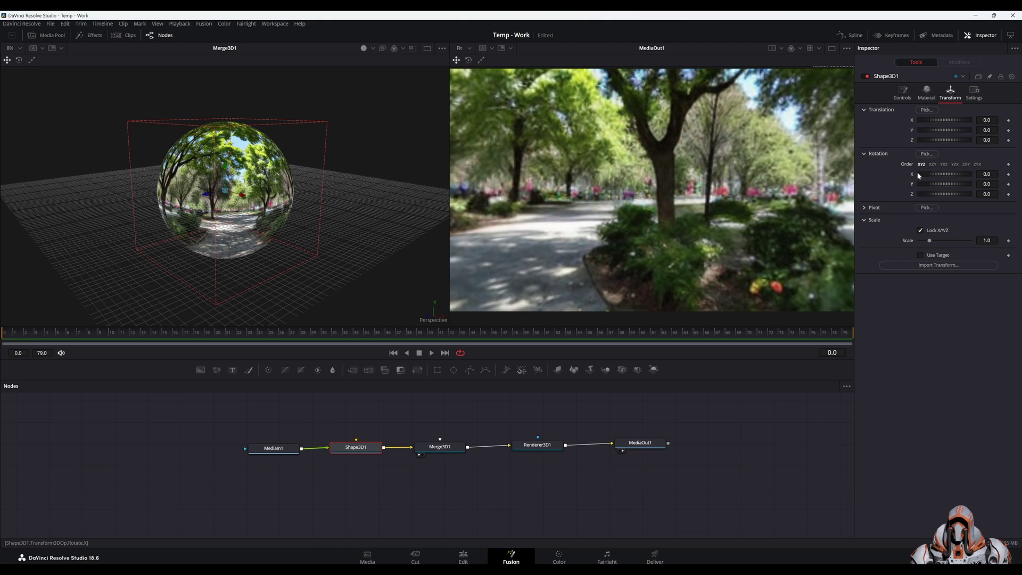
drag(935, 185, 938, 185)
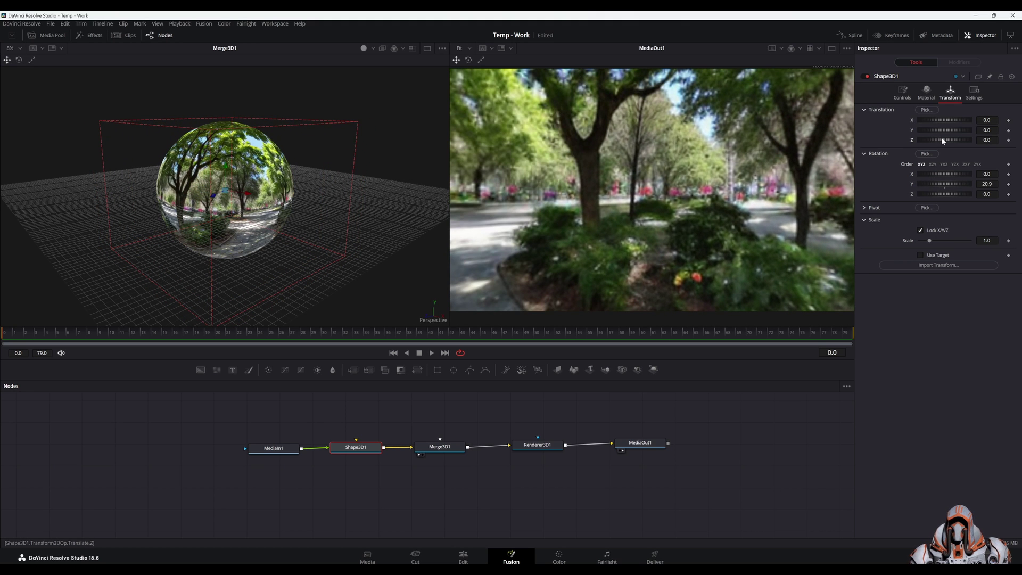
drag(942, 140, 936, 140)
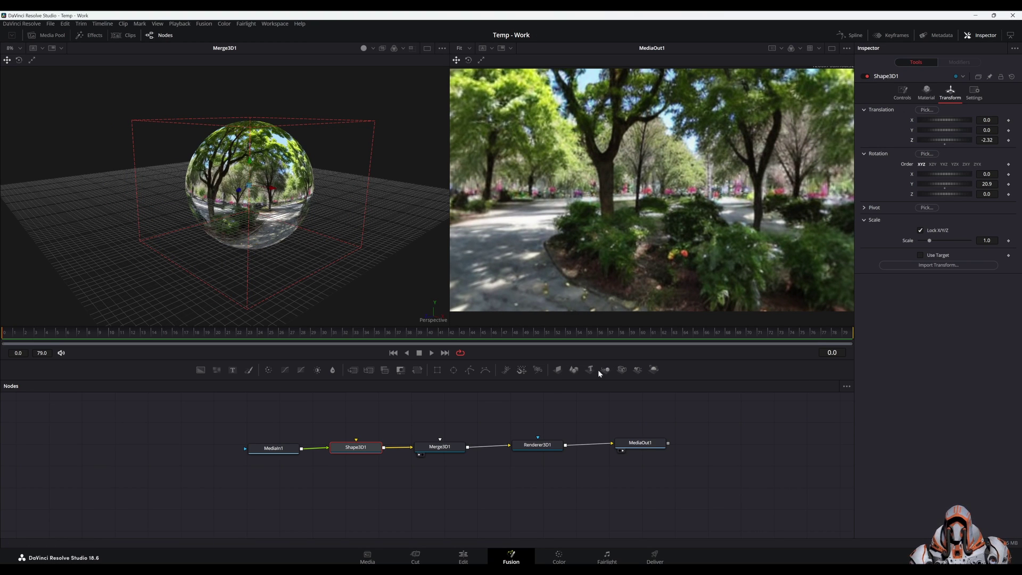
Add a Camera3D node above Merge3D1 and connect it into the scene.
drag(622, 370, 433, 412)
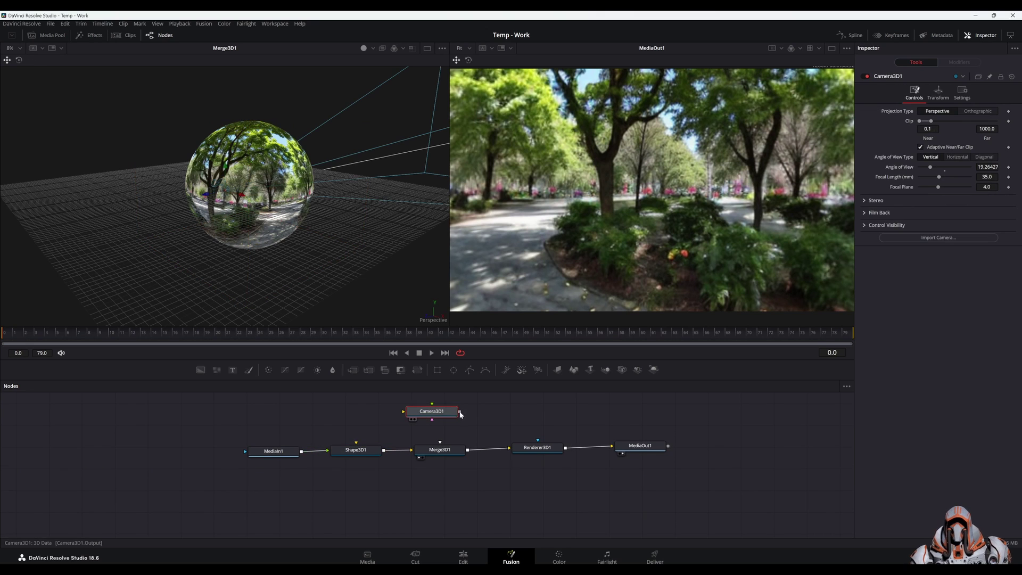
drag(461, 415, 439, 450)
drag(446, 416, 457, 415)
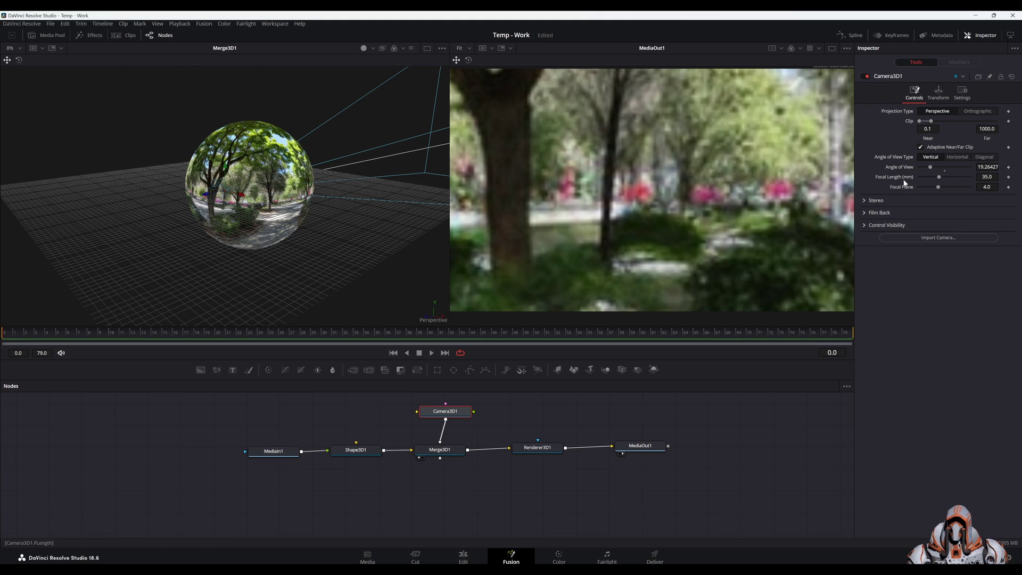
Set the camera's focal length to 7.1 mm and its Y rotation to -328.7.
drag(939, 176, 924, 178)
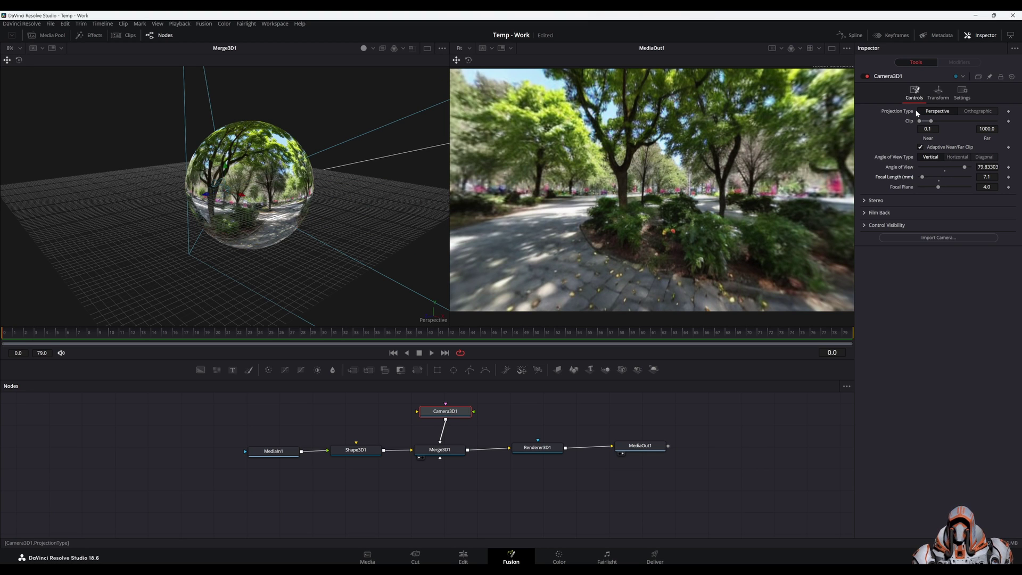
click(938, 92)
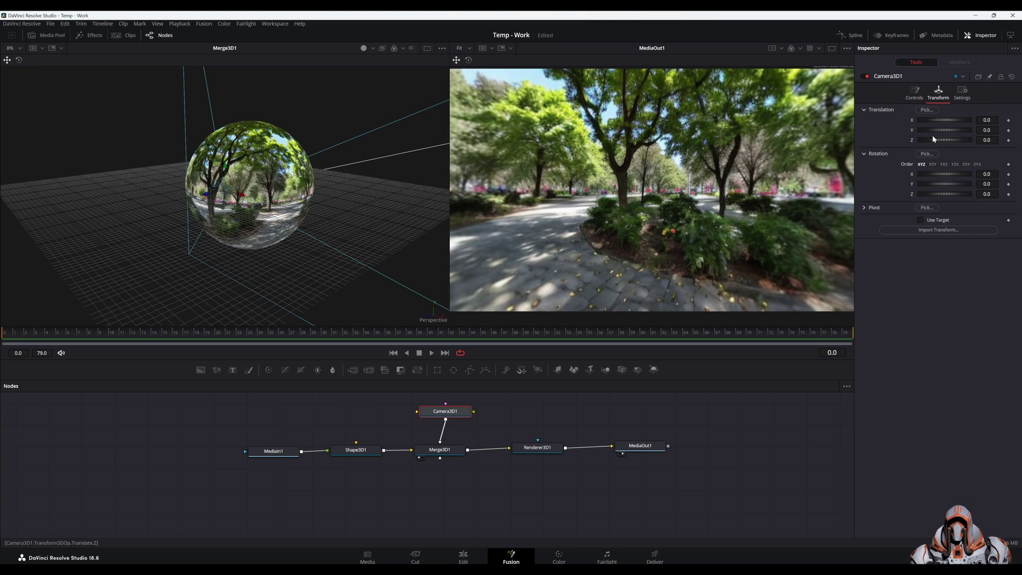
mouse_move(947, 185)
mouse_down()
mouse_move(909, 184)
mouse_move(948, 185)
mouse_up()
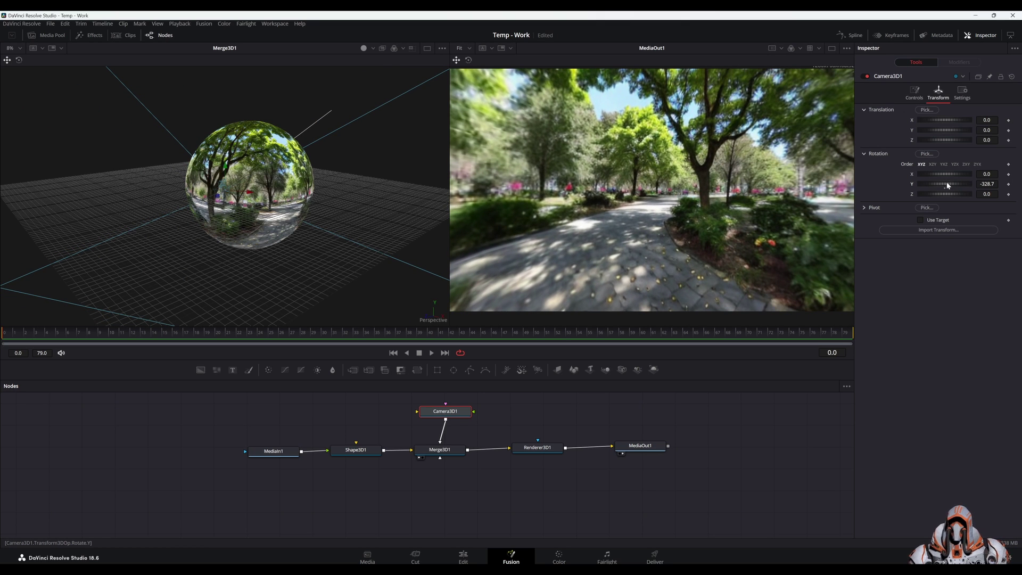